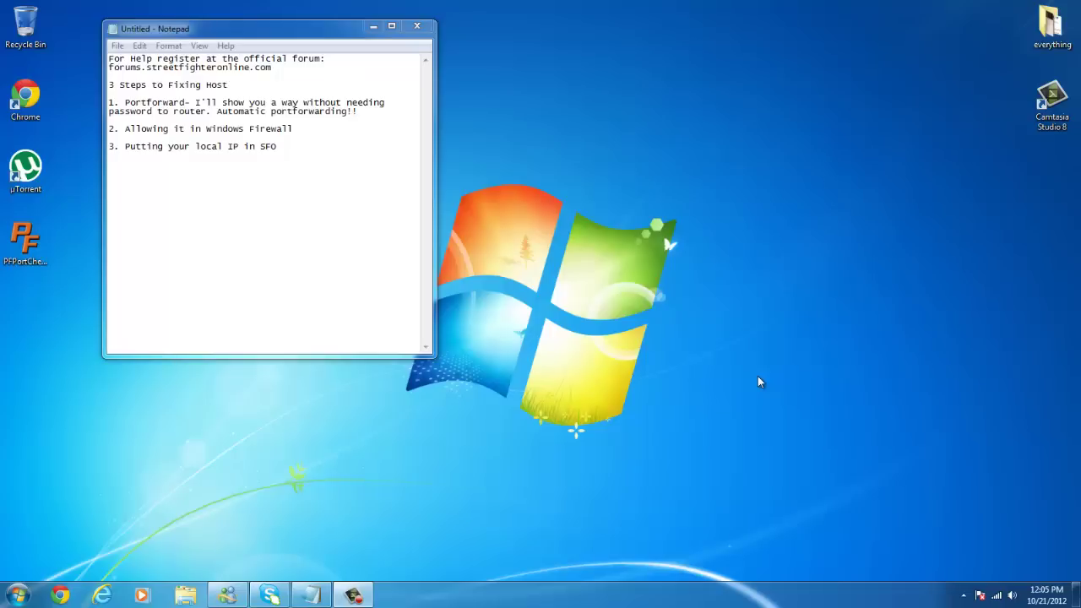
Open the utorrent.com website in Chrome.
double_click(23, 91)
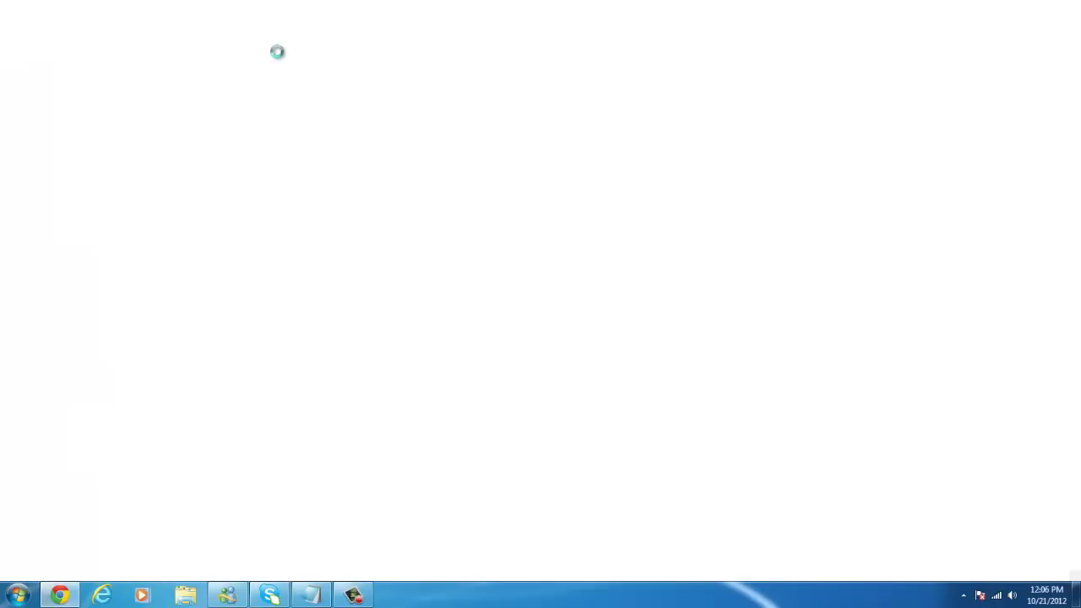
text(utorrent.com)
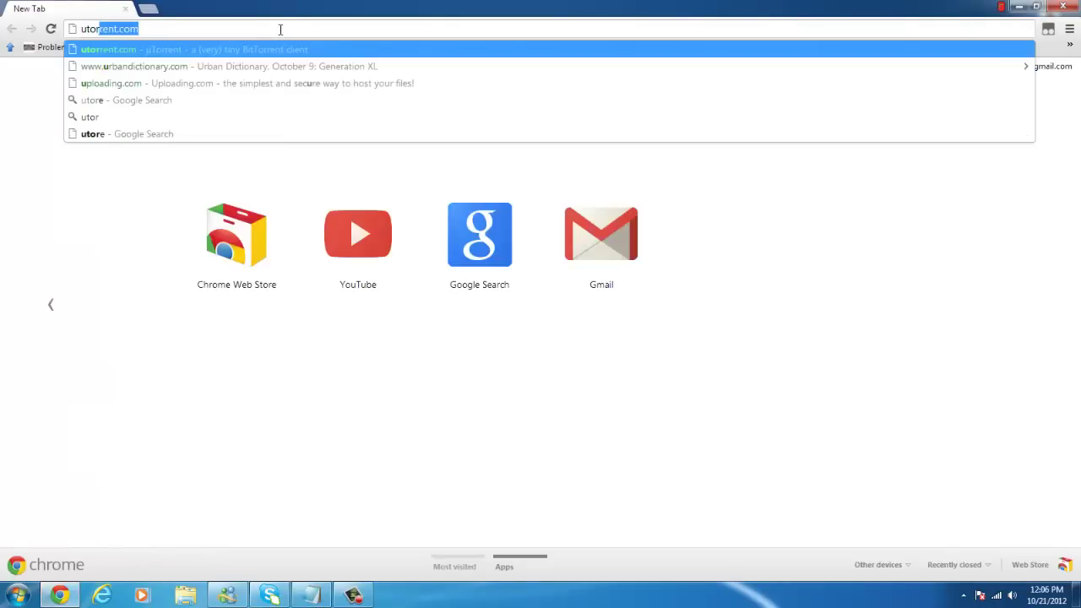
key(Return)
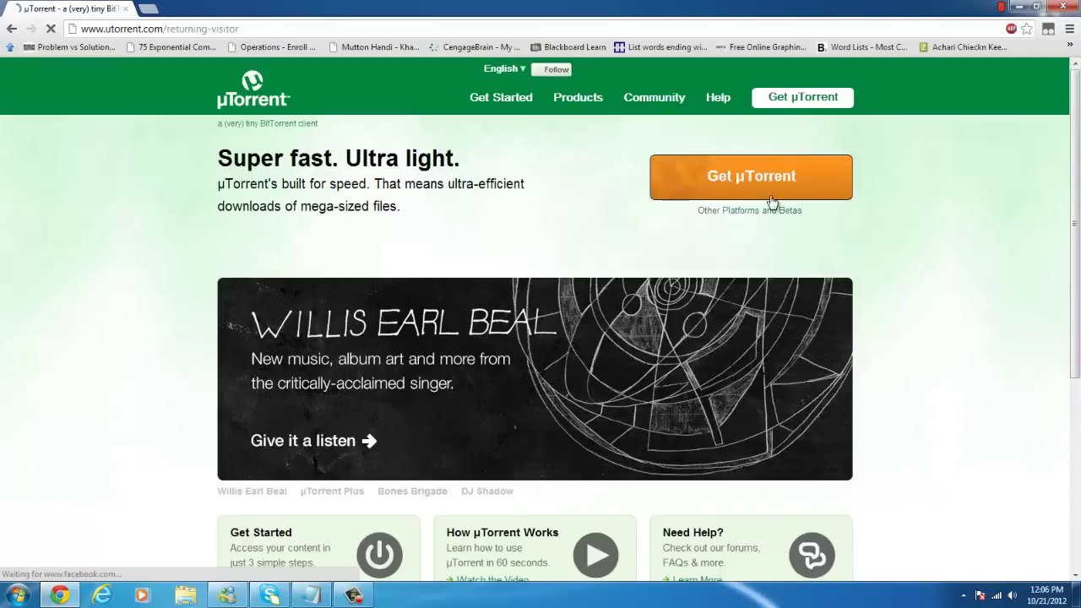
Download the free µTorrent client with the option to install µTorrent Control unchecked.
click(728, 193)
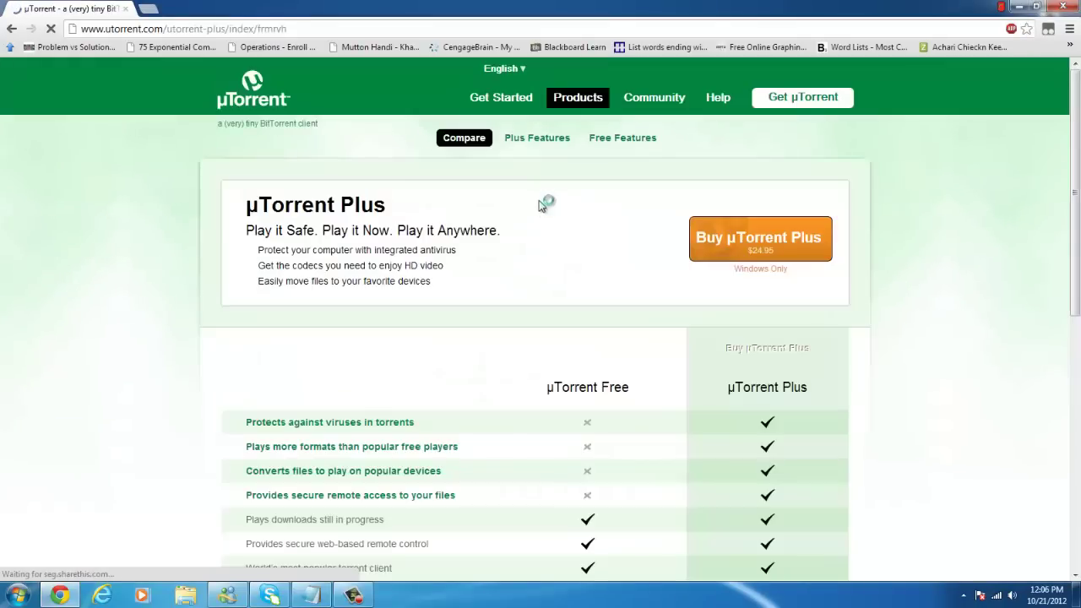
mouse_move(591, 358)
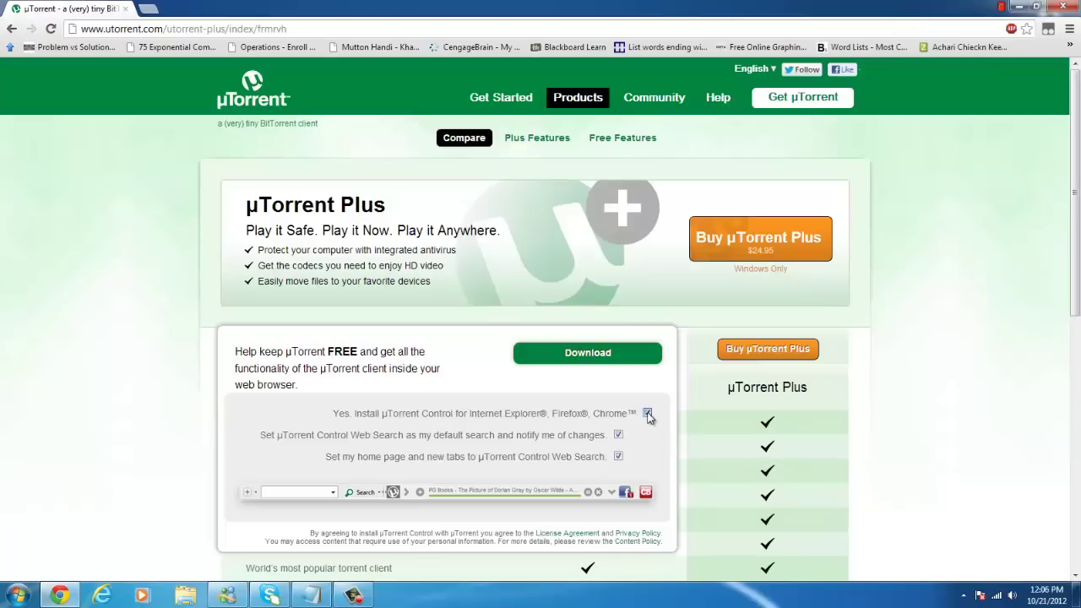
click(646, 413)
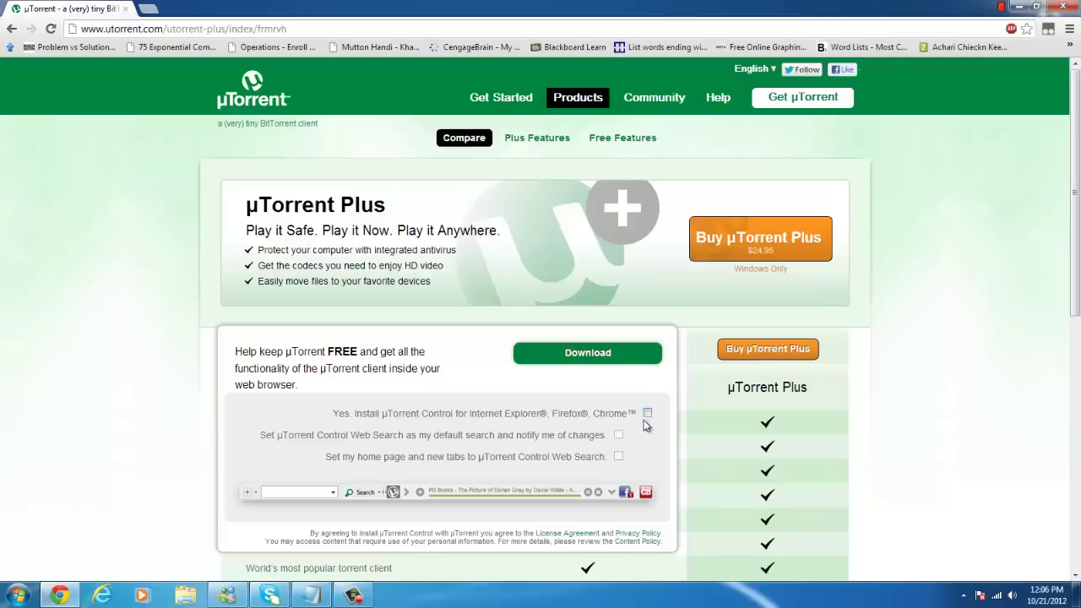
click(594, 358)
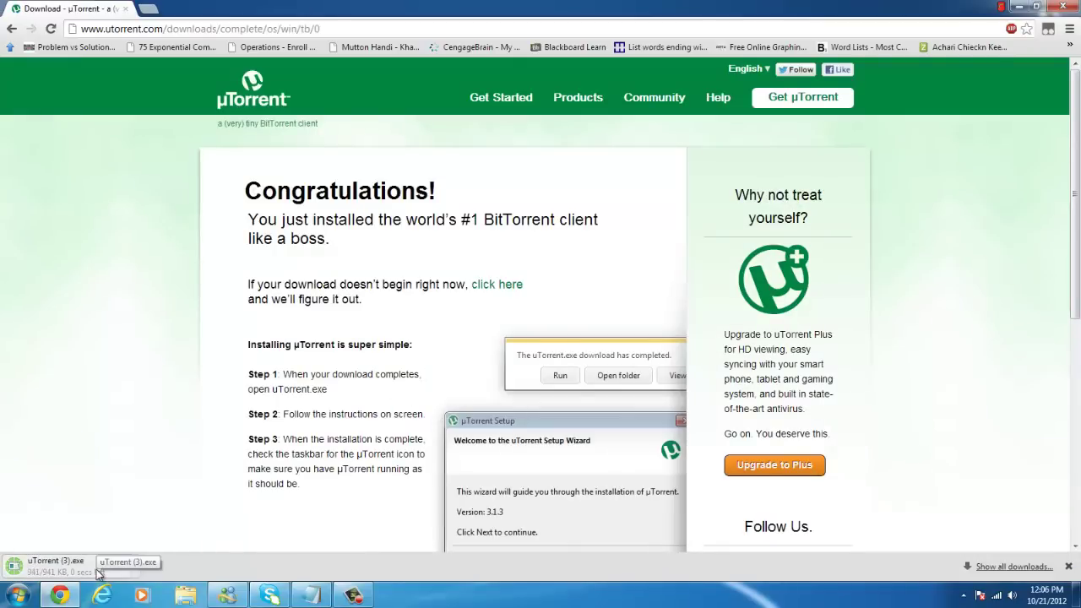
Run the downloaded µTorrent installer and make µTorrent the default torrent application.
click(97, 573)
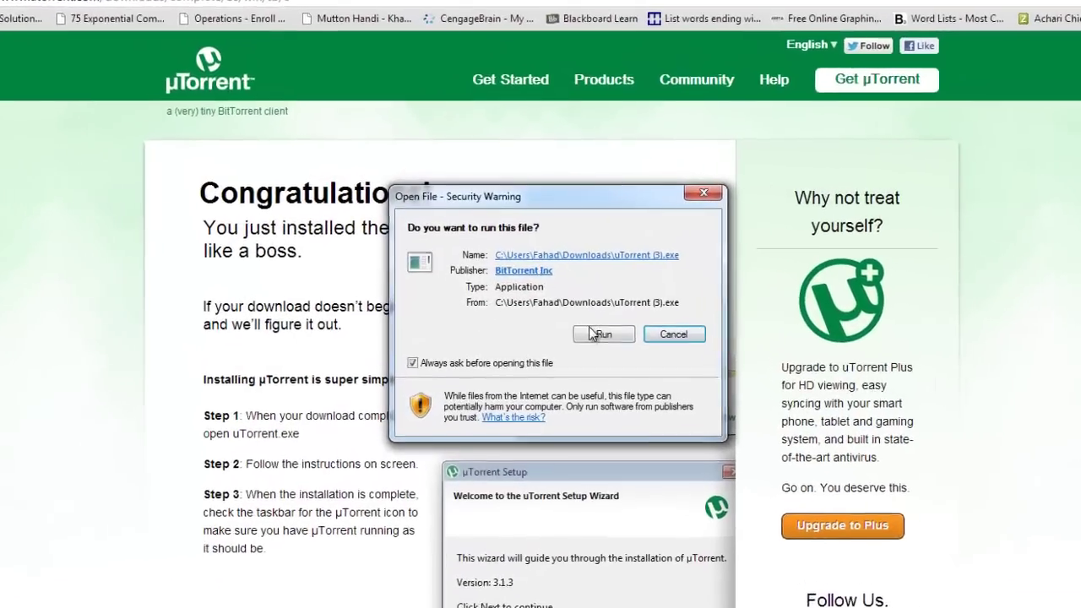
click(600, 334)
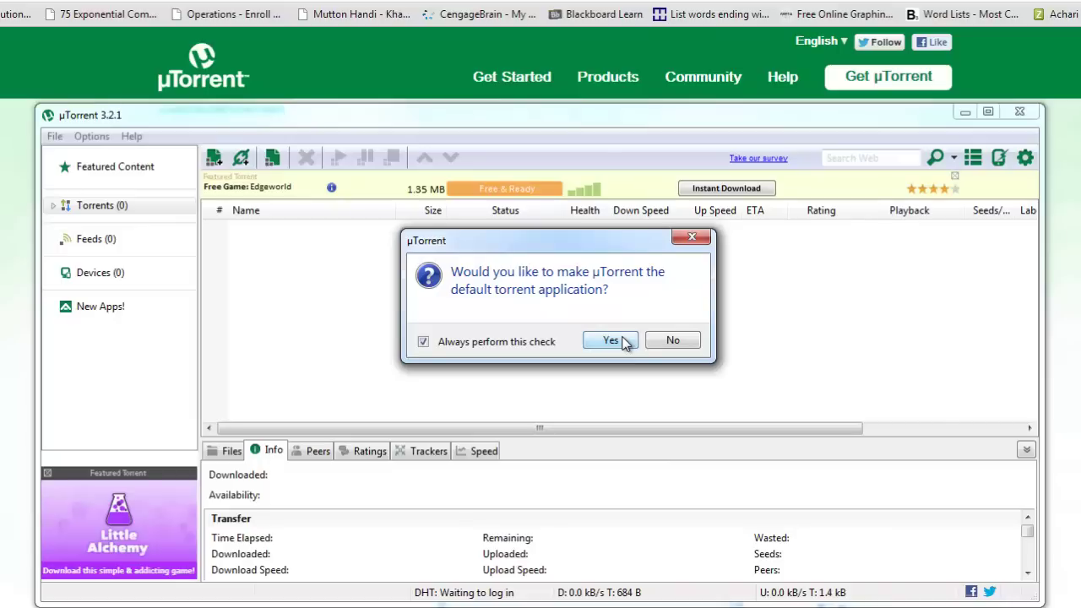
click(609, 340)
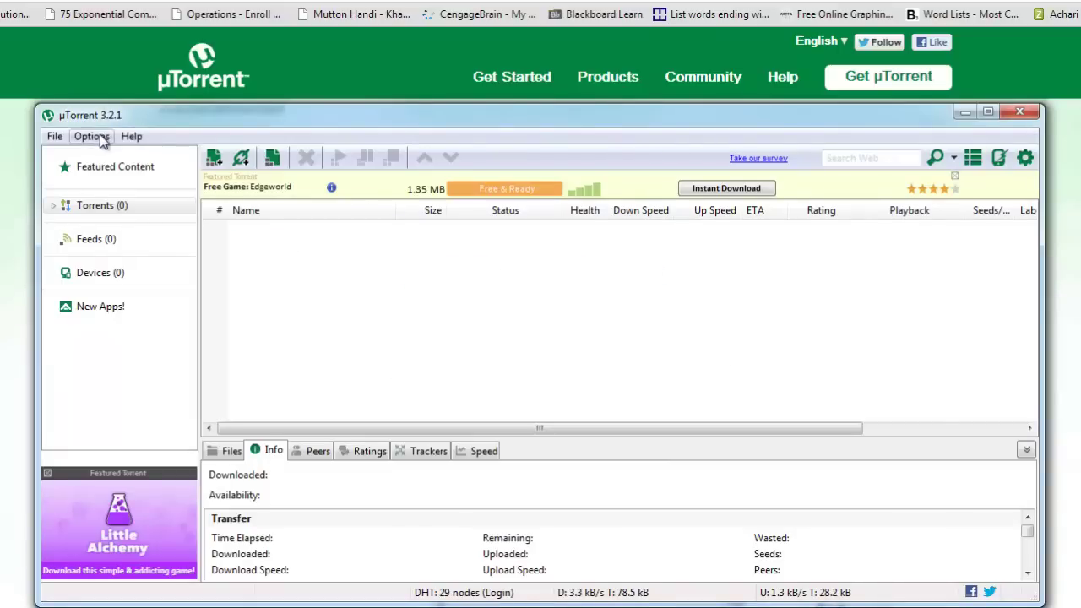
Copy the incoming-connections port from µTorrent's Connection preferences and paste it below the list in the Notepad notes.
click(100, 135)
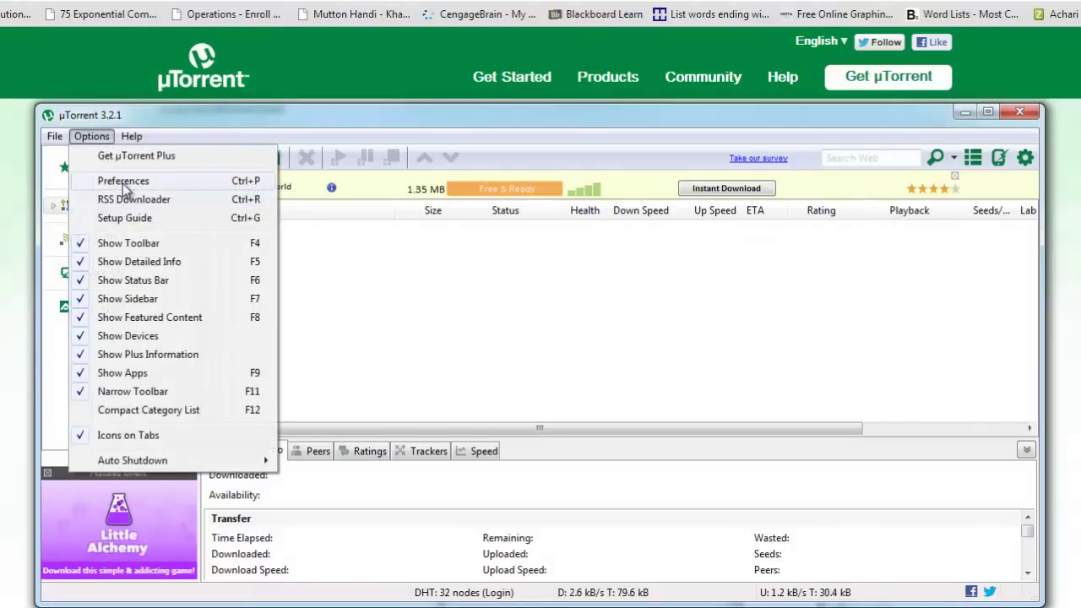
click(118, 181)
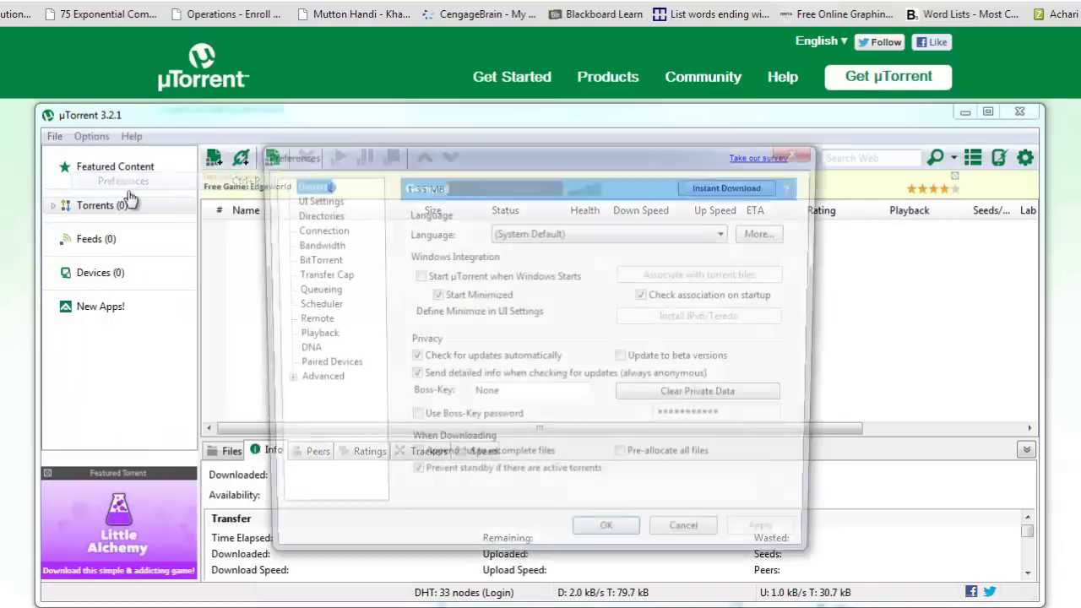
click(317, 230)
double_click(675, 233)
key(ctrl+c)
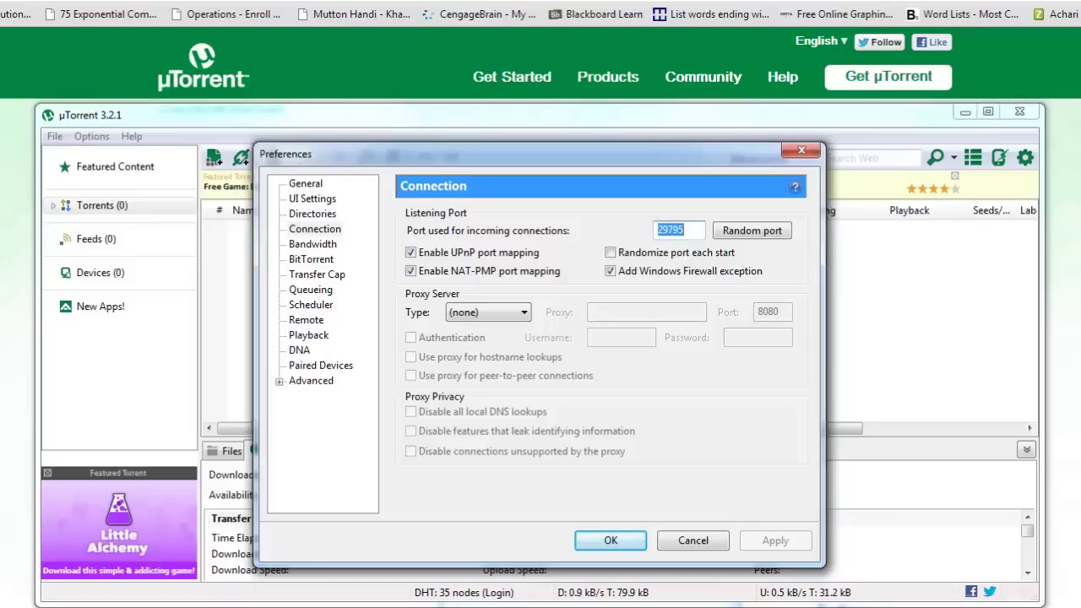
key(alt+Tab)
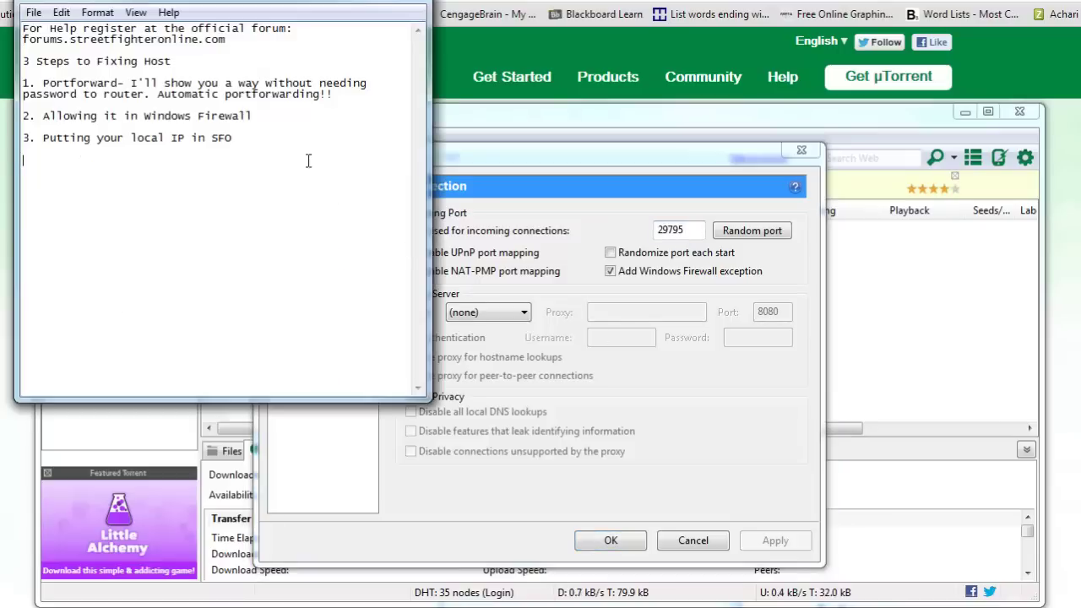
key(ctrl+v)
Set µTorrent's port for incoming connections to 1626, then apply and close the preferences.
key(alt+Tab)
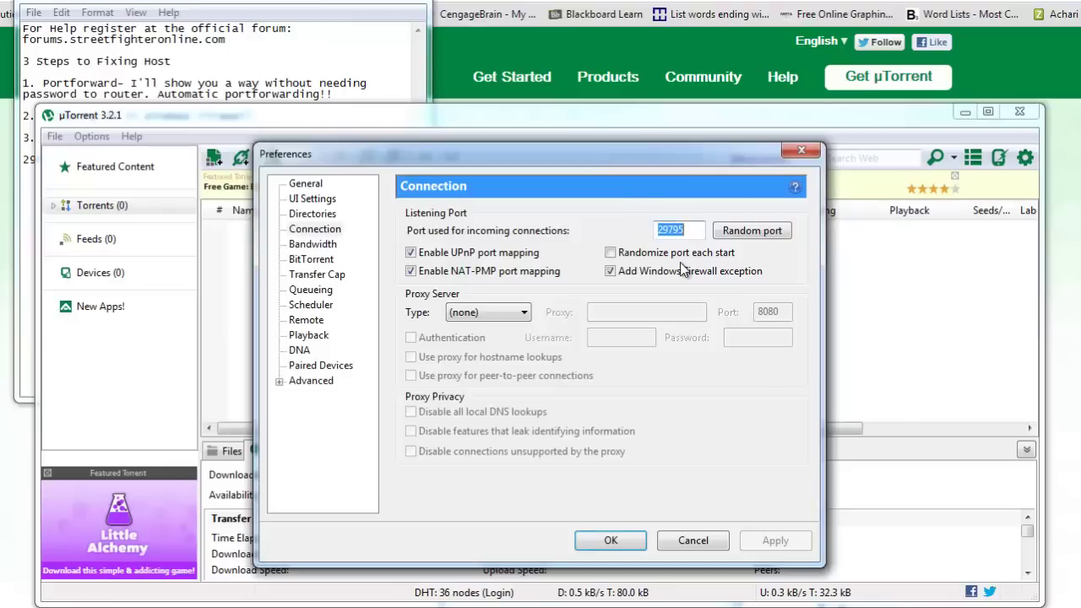
key(ctrl+v)
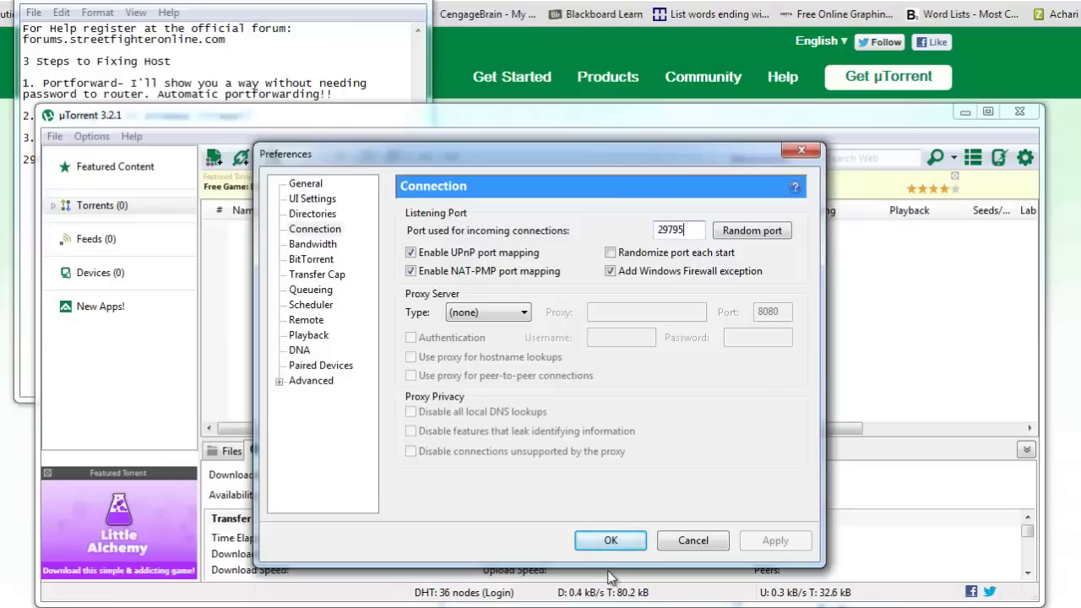
key(BackSpace)
key(BackSpace)
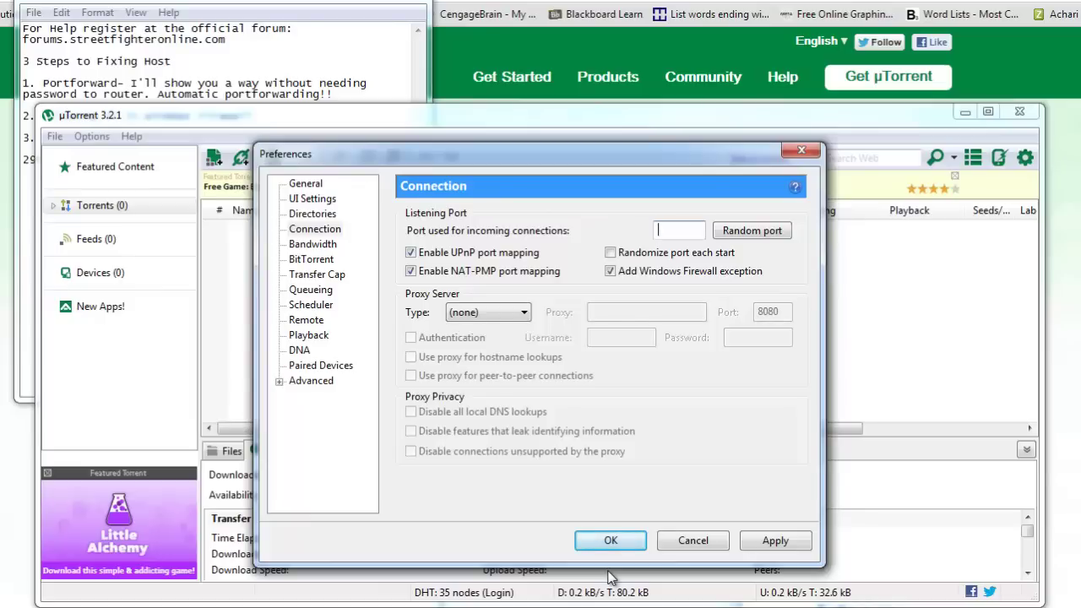
click(775, 541)
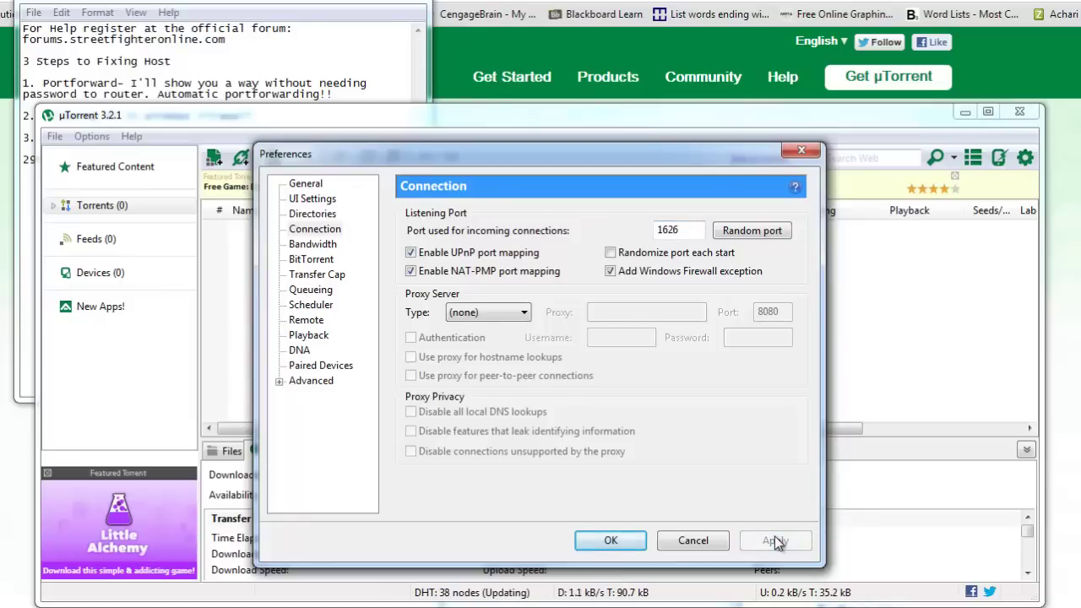
click(621, 543)
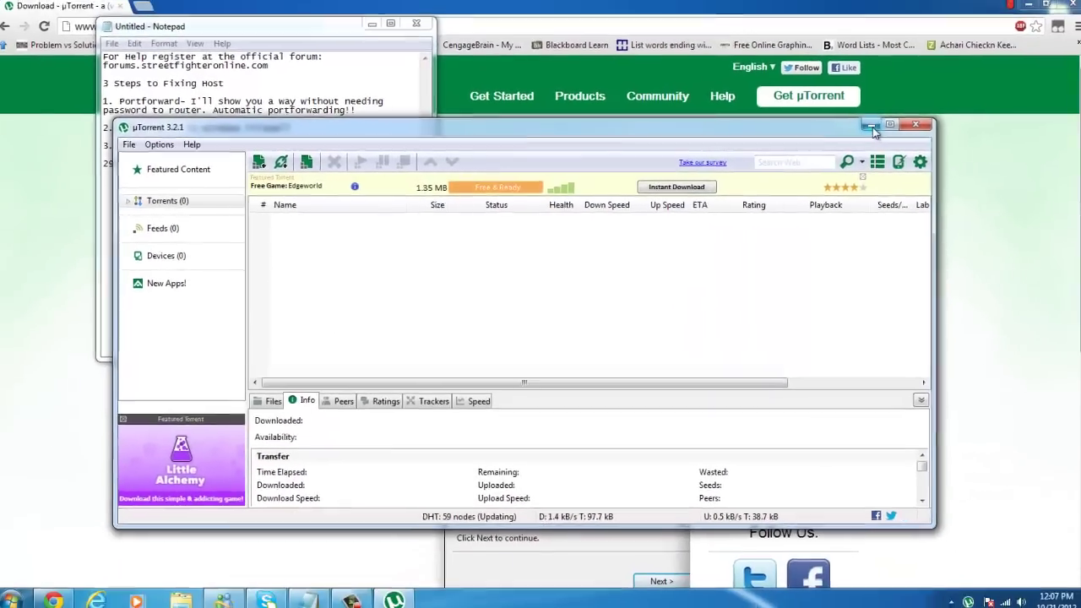
Clear the desktop by minimizing µTorrent and closing Chrome, and move the Notepad notes away from the desktop shortcuts.
click(920, 117)
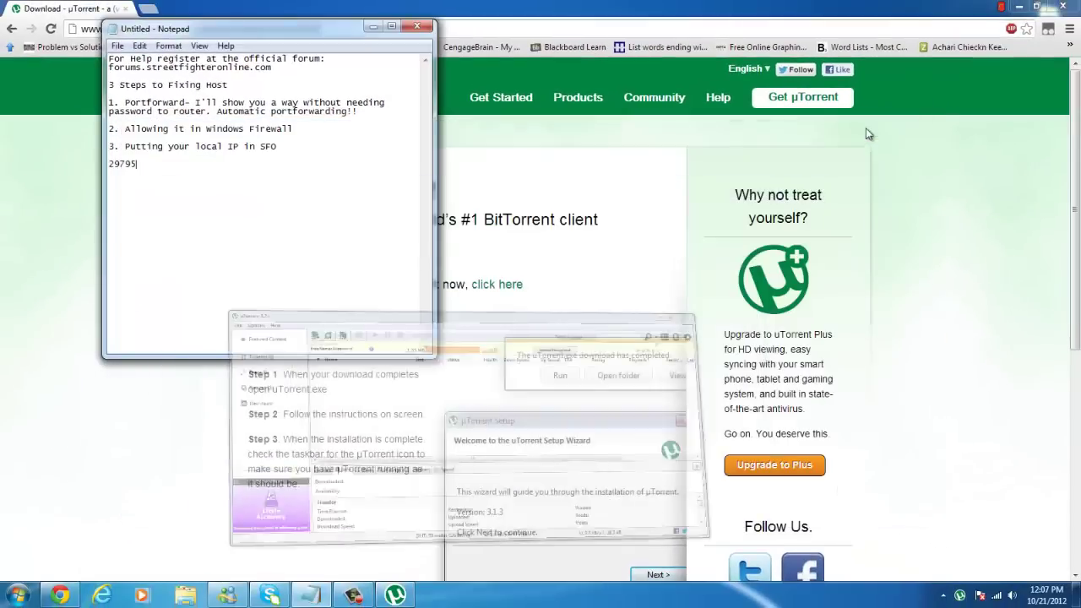
click(1064, 6)
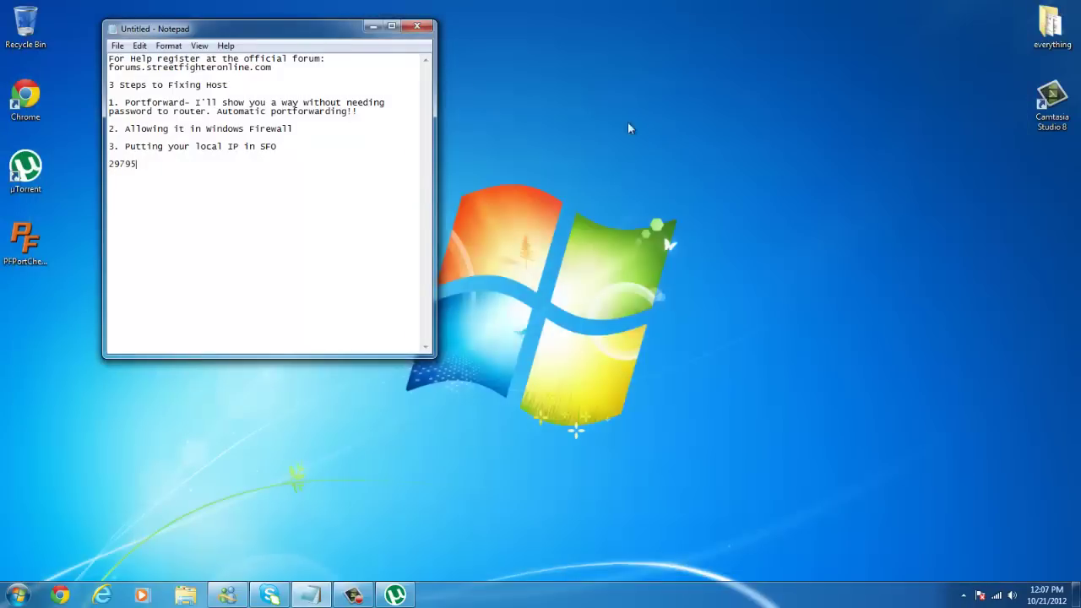
drag(348, 31, 718, 47)
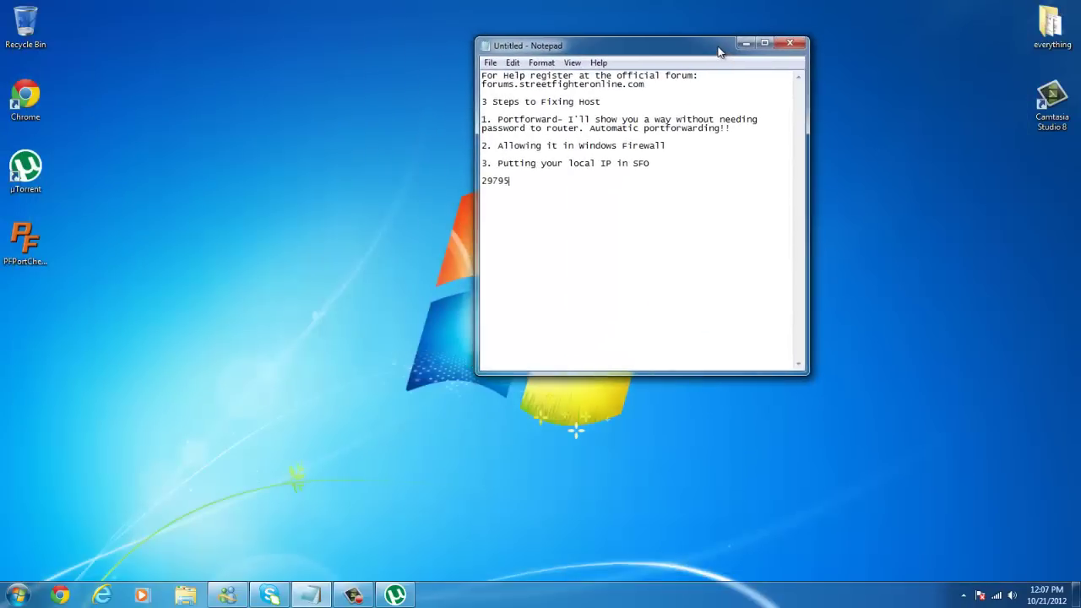
key(F9)
drag(526, 148, 669, 145)
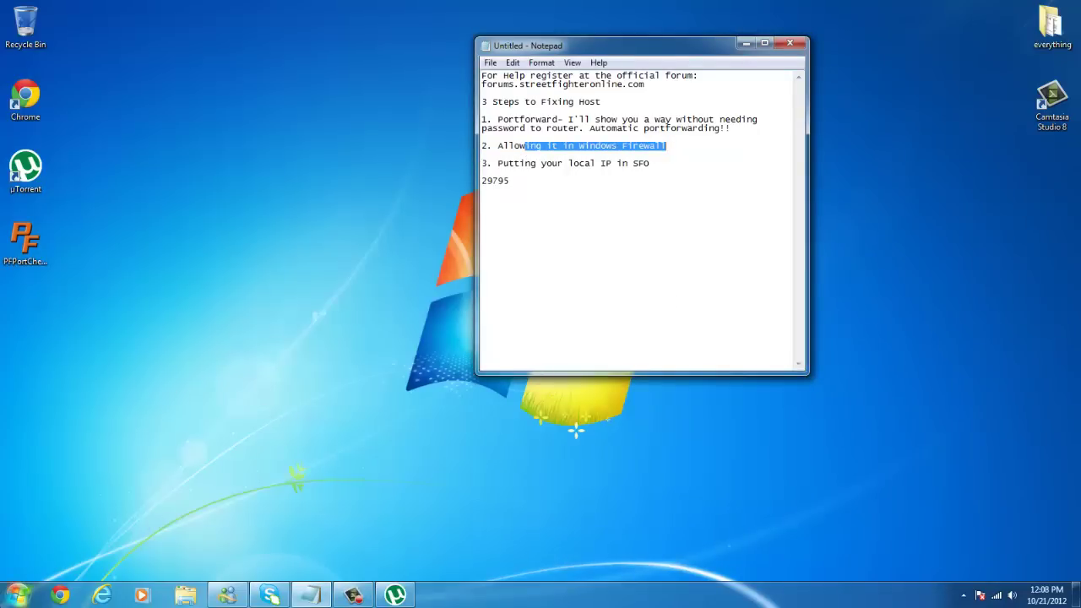
Search Windows for "windows fire" and open Windows Firewall with Advanced Security.
click(3, 595)
text(windows)
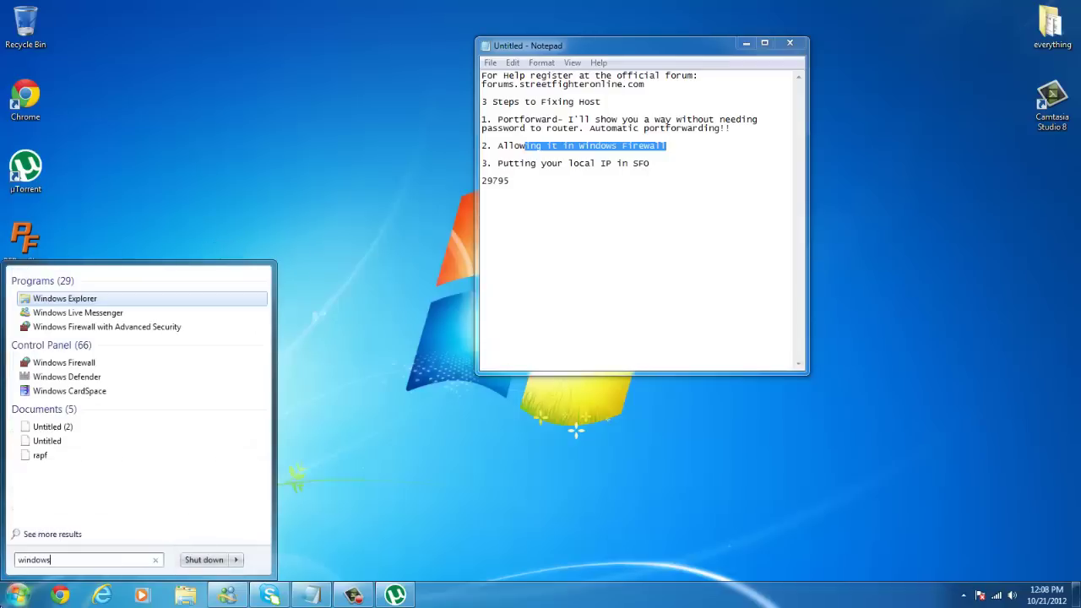
text( fire)
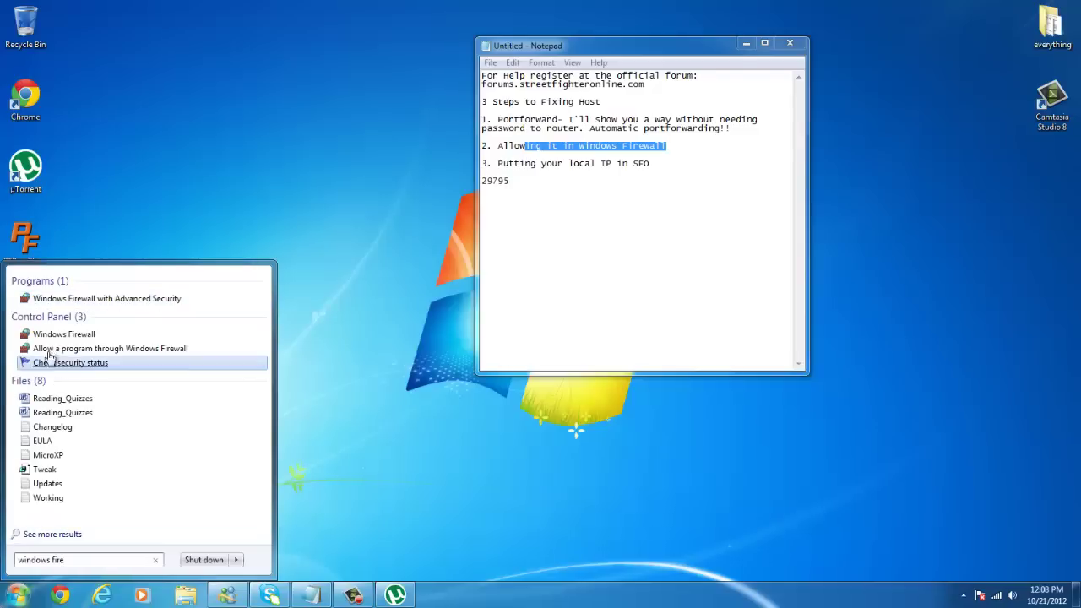
click(85, 300)
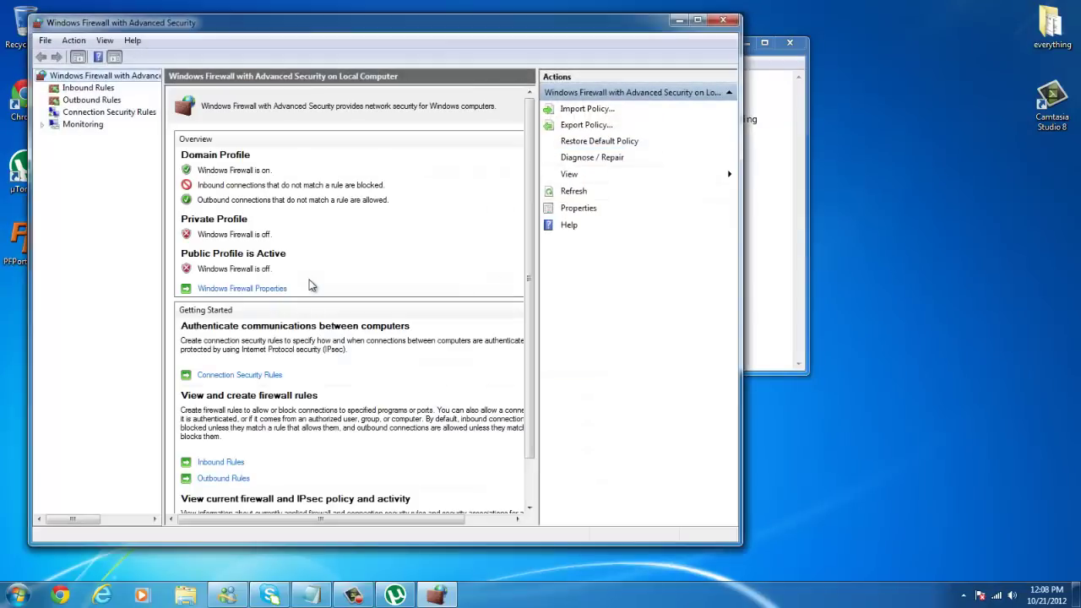
Start a new inbound firewall rule of type Port for TCP with the specific local port 1626.
click(96, 89)
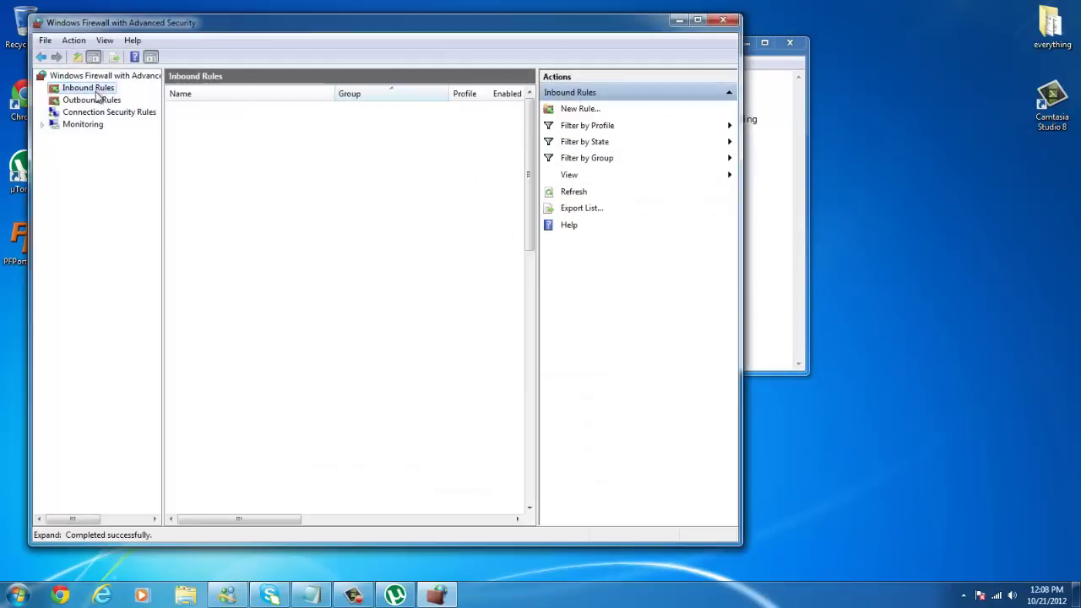
click(591, 110)
click(213, 217)
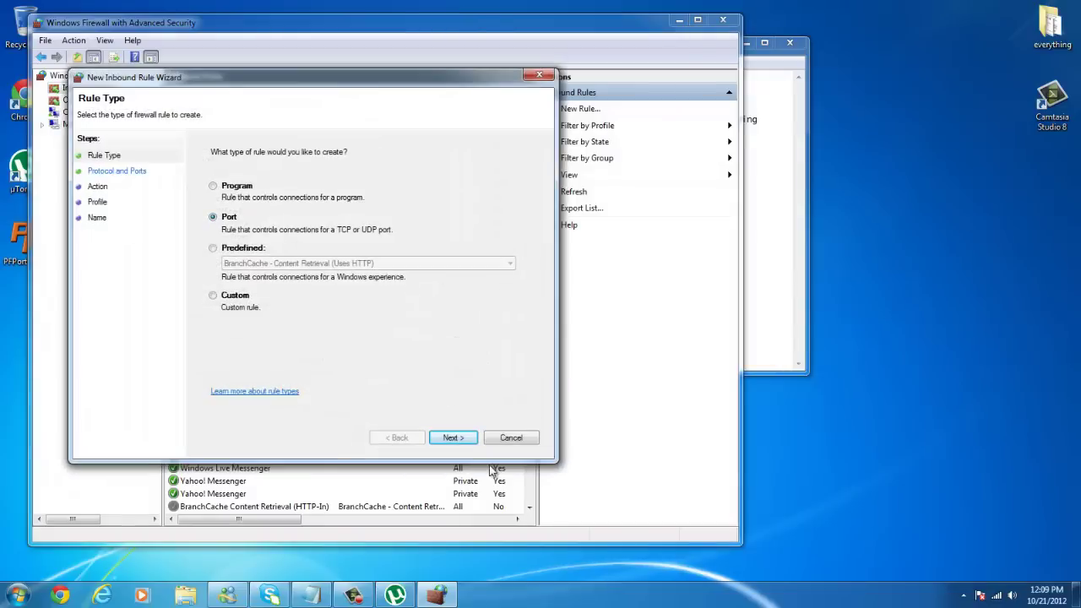
click(452, 438)
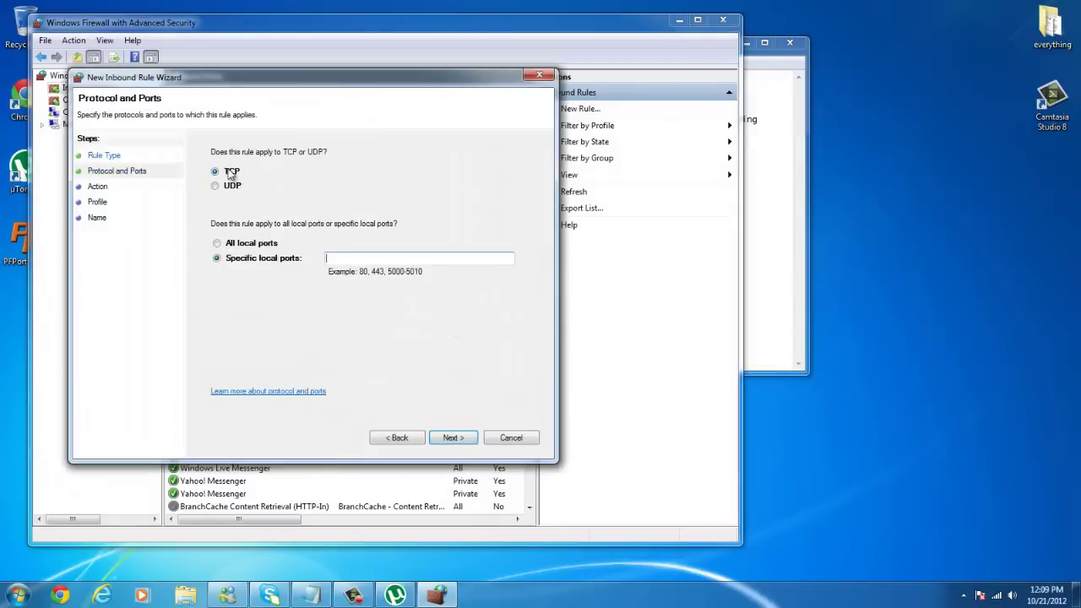
text(162)
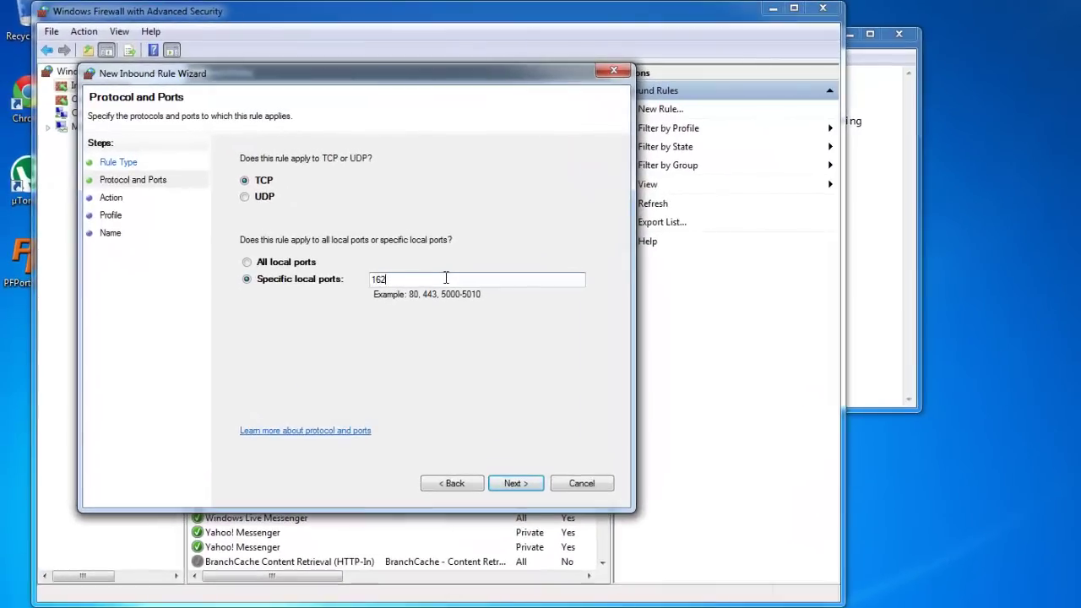
text(6)
click(512, 485)
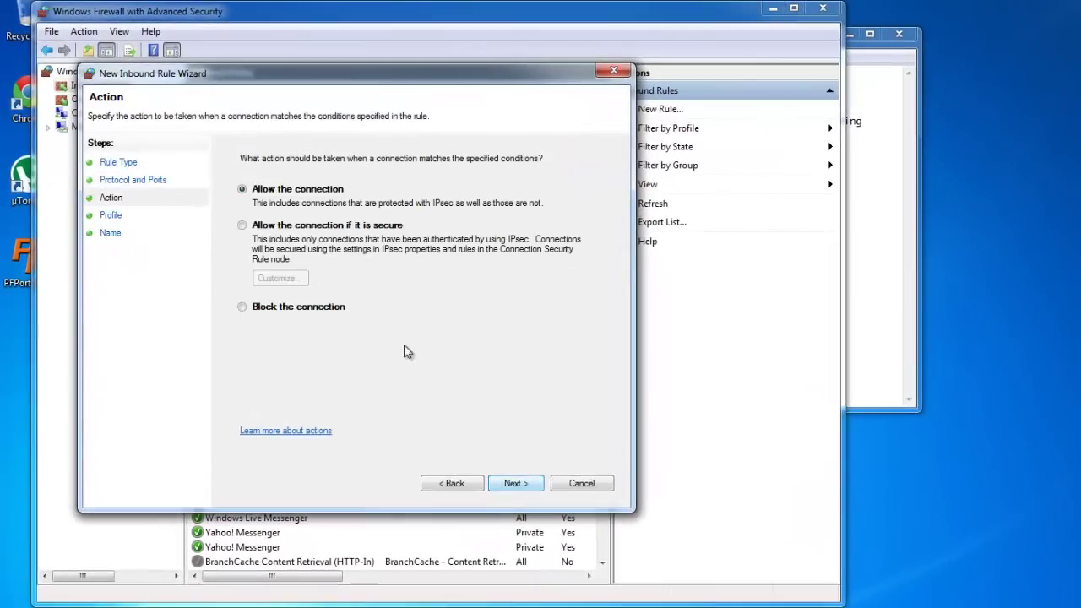
Allow the connection with the default profiles kept and finish the inbound rule under the name sfotcp.
click(515, 483)
click(513, 482)
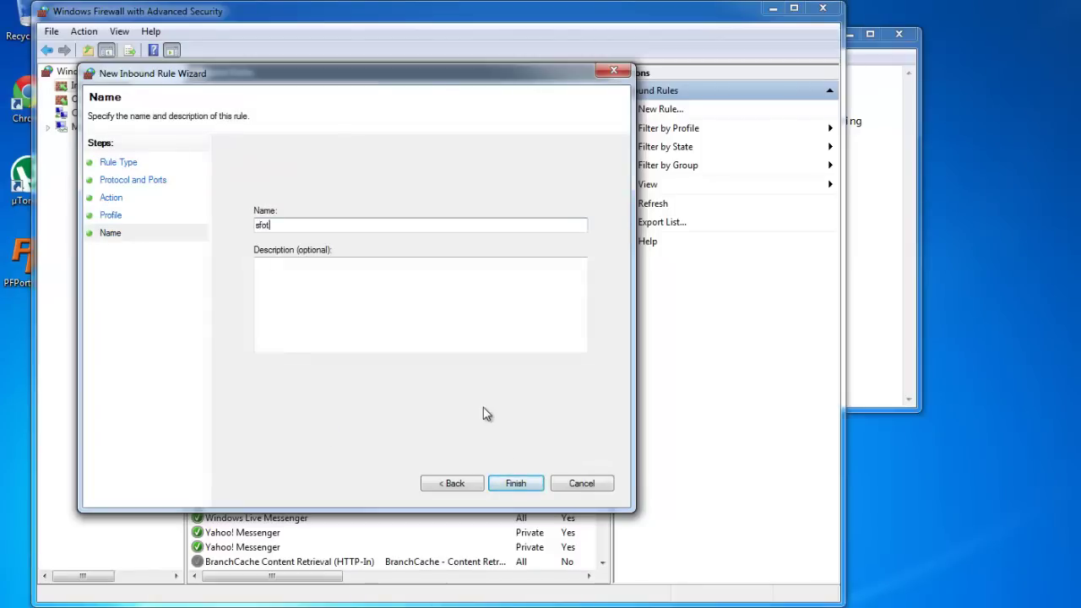
click(514, 485)
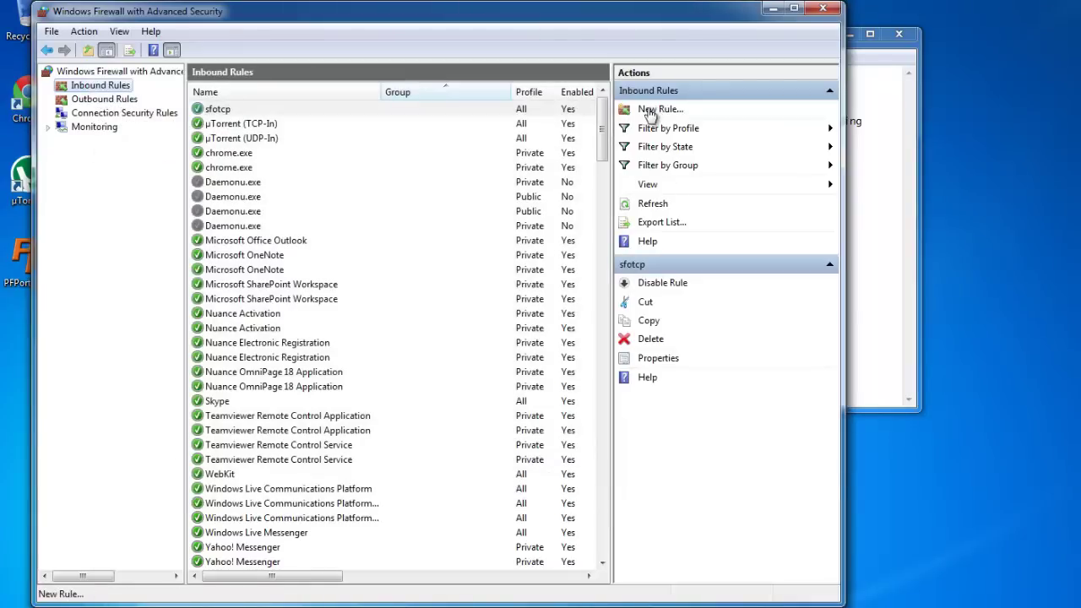
Start a new inbound firewall rule of type Port for UDP with the specific local port 1626.
click(650, 110)
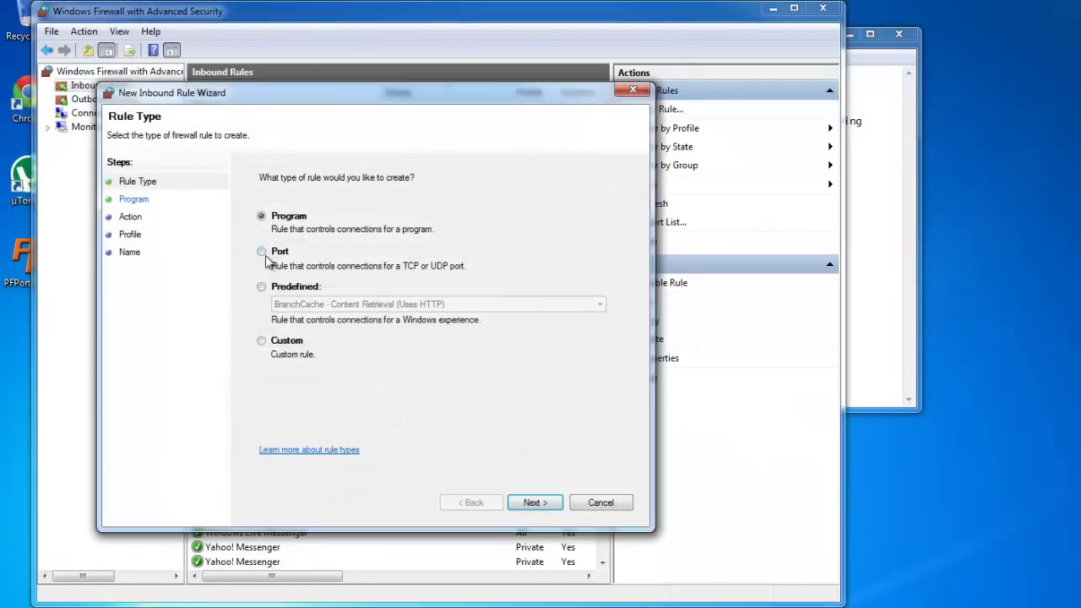
click(262, 253)
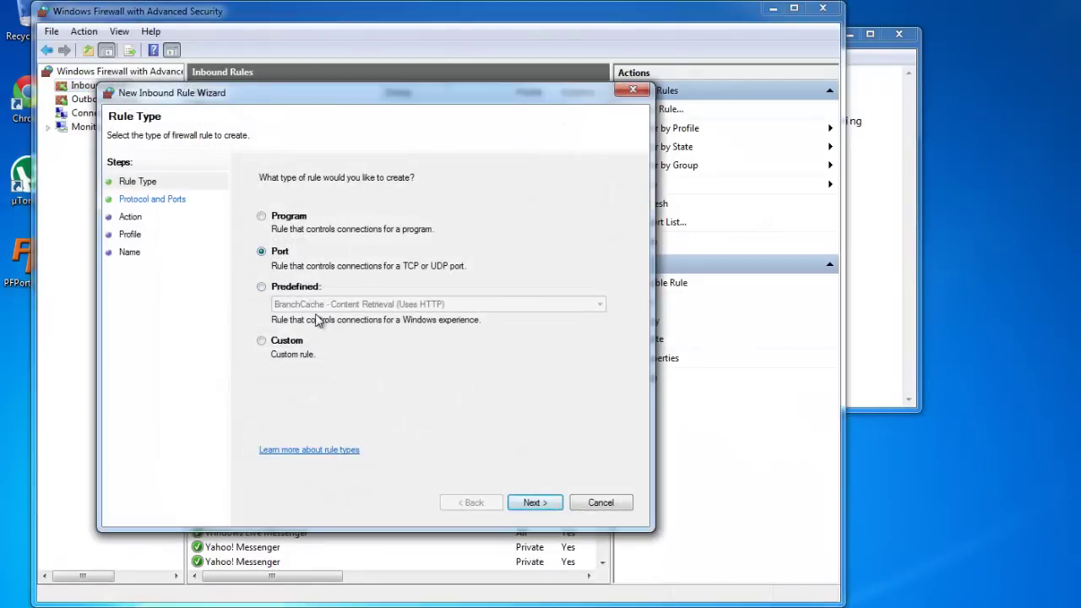
click(532, 502)
click(284, 217)
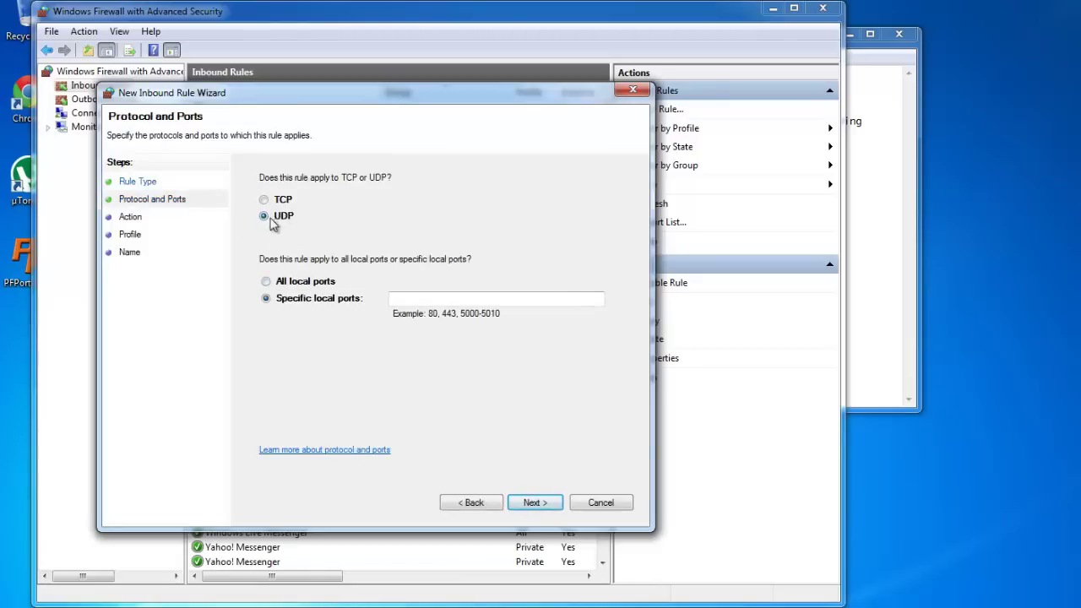
click(412, 296)
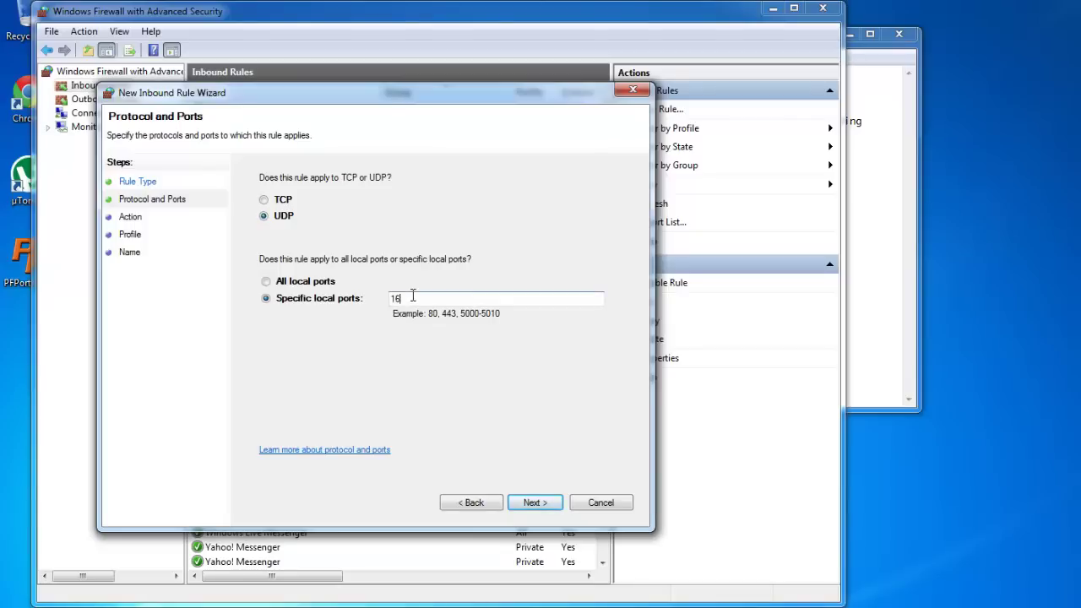
text(1626)
click(534, 502)
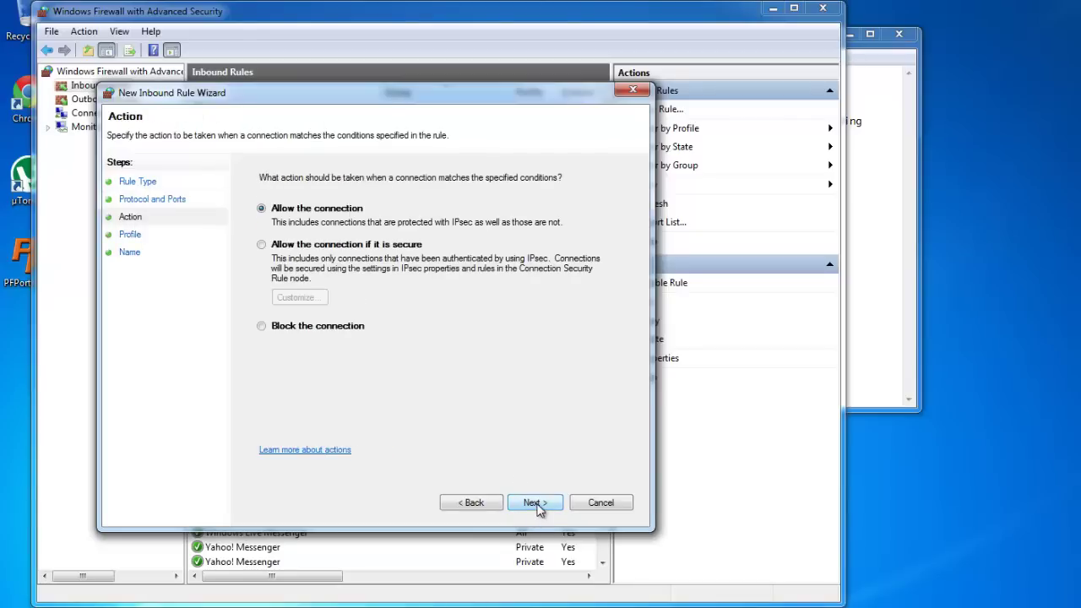
Keep the connection allowed on the default profiles and finish the inbound rule under the name sfoudp.
click(531, 504)
click(527, 503)
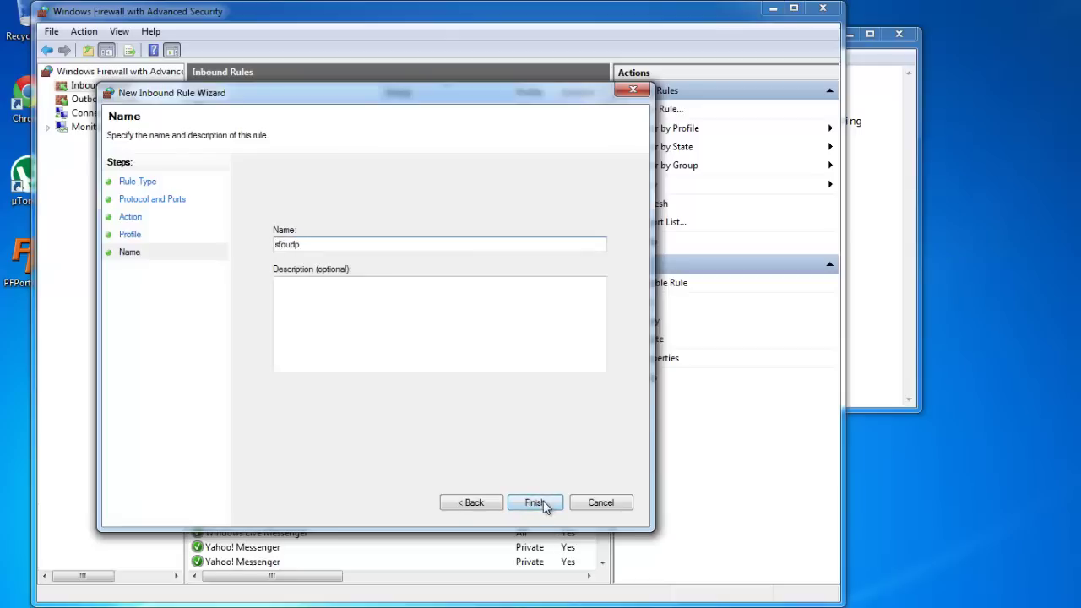
click(543, 504)
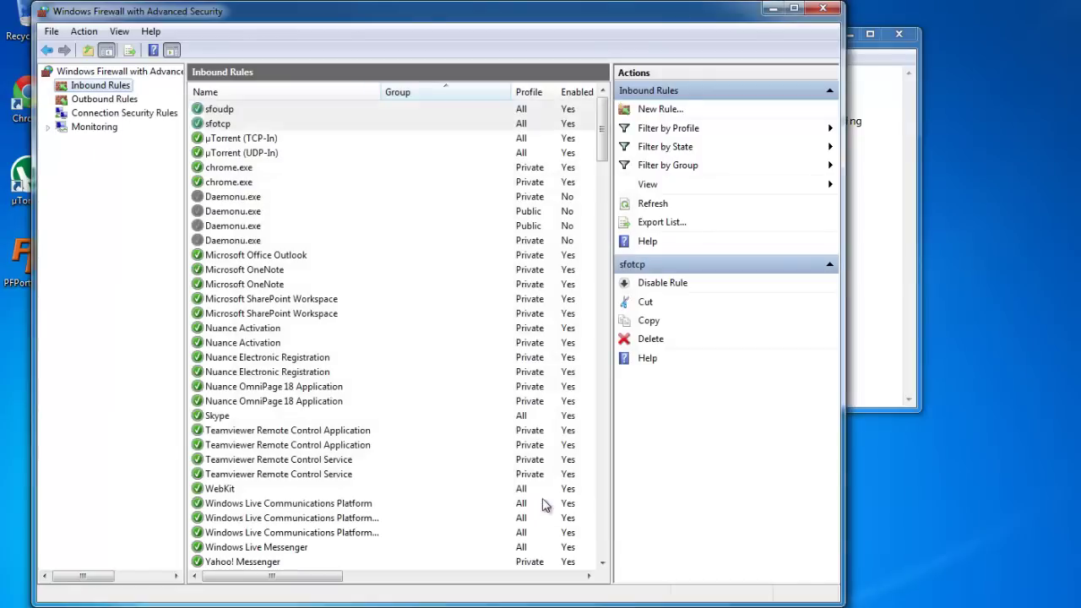
Start a new outbound firewall rule of type Port for TCP with the specific remote port 1626.
click(121, 102)
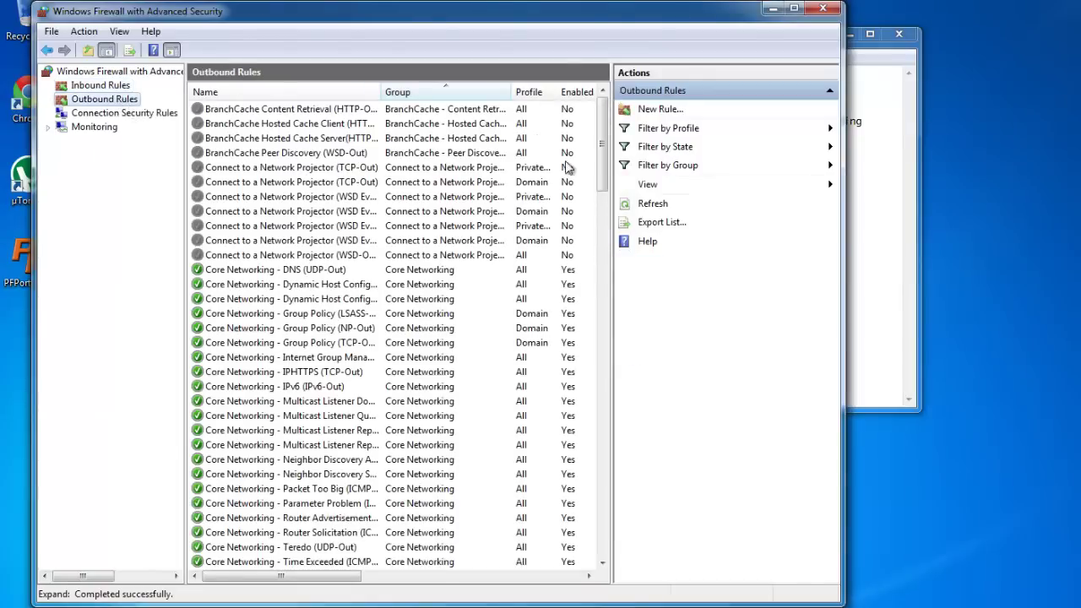
click(667, 111)
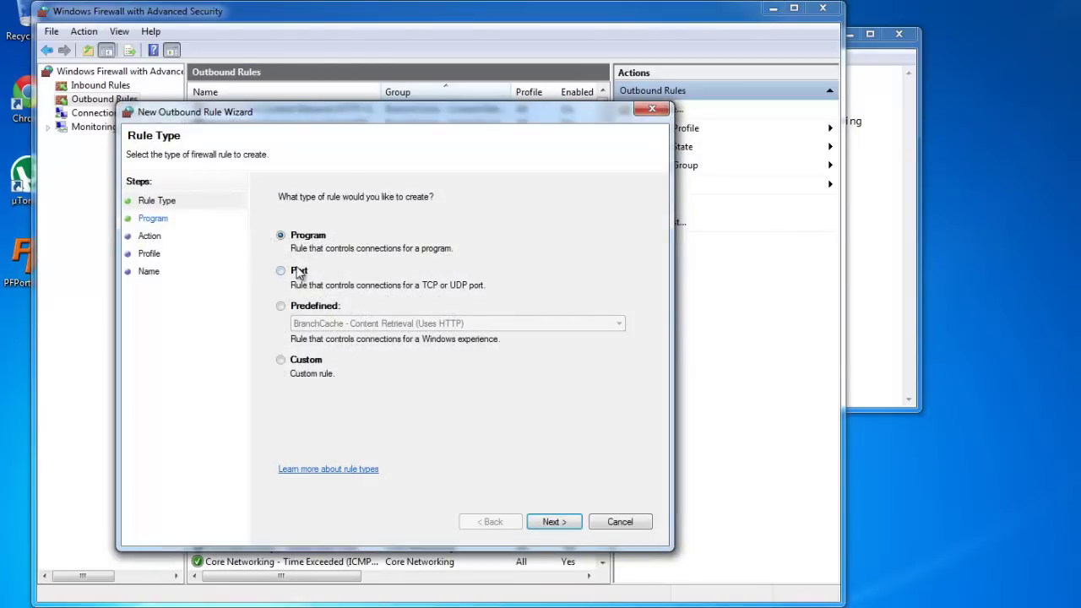
click(298, 271)
click(564, 521)
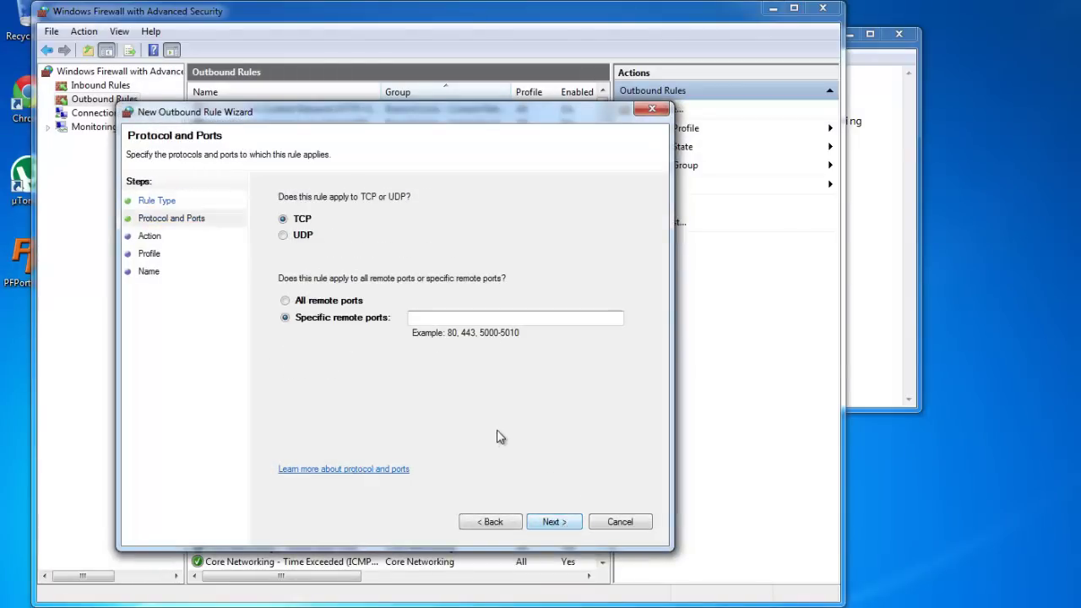
click(462, 319)
text(1626)
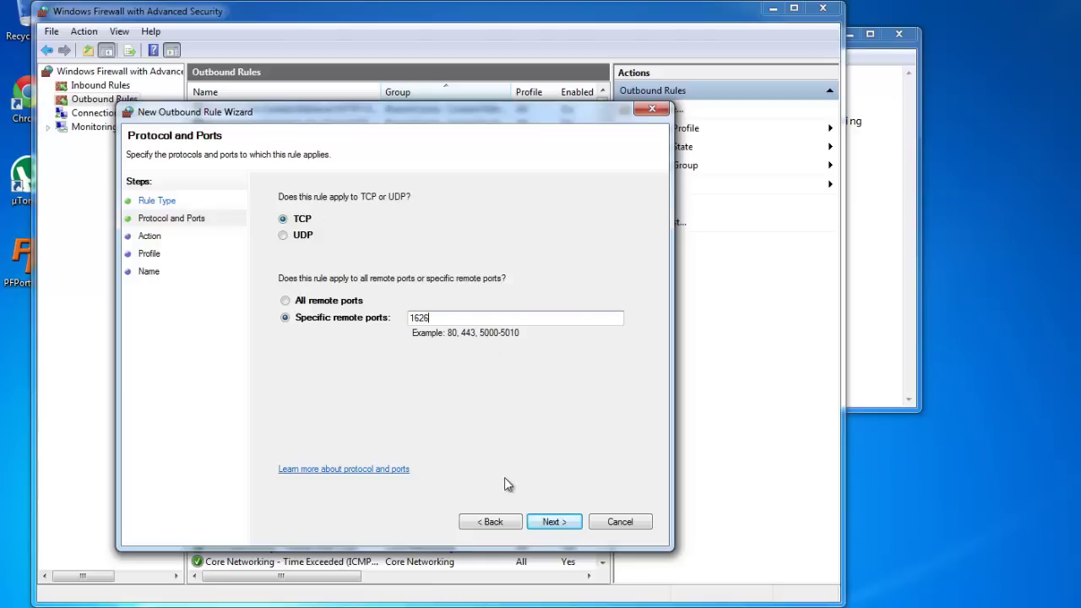
click(535, 522)
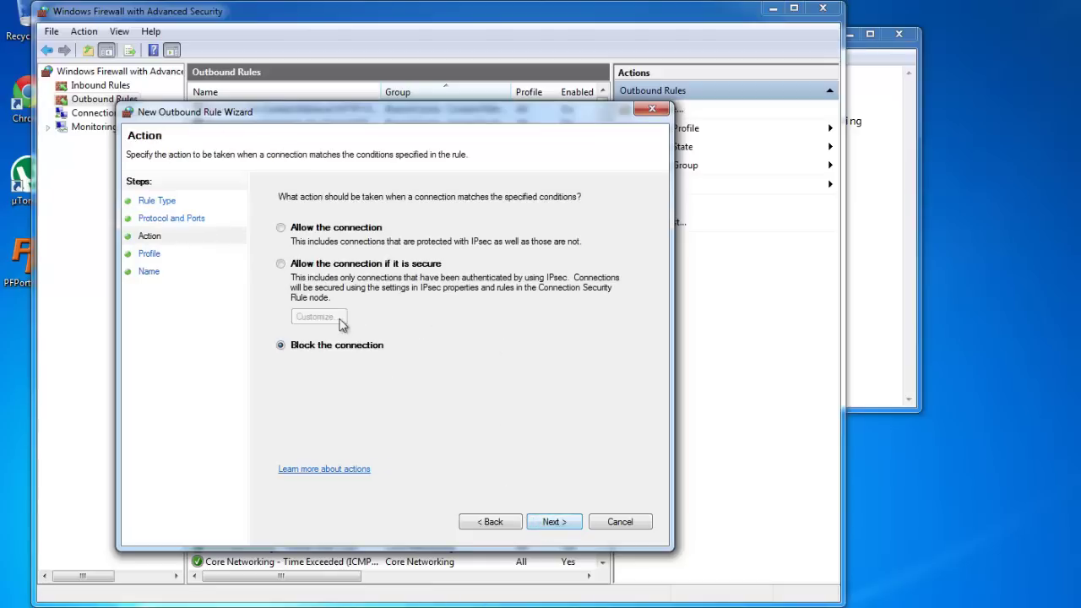
Allow the connection on the default profiles and finish the outbound rule under the name sfotcp.
click(321, 228)
click(560, 522)
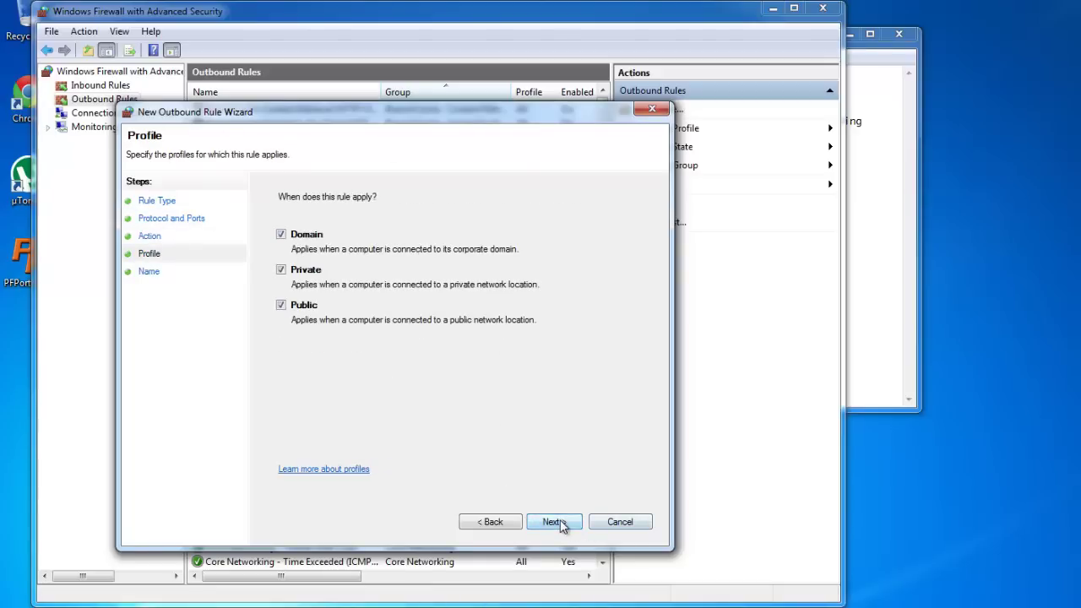
click(559, 521)
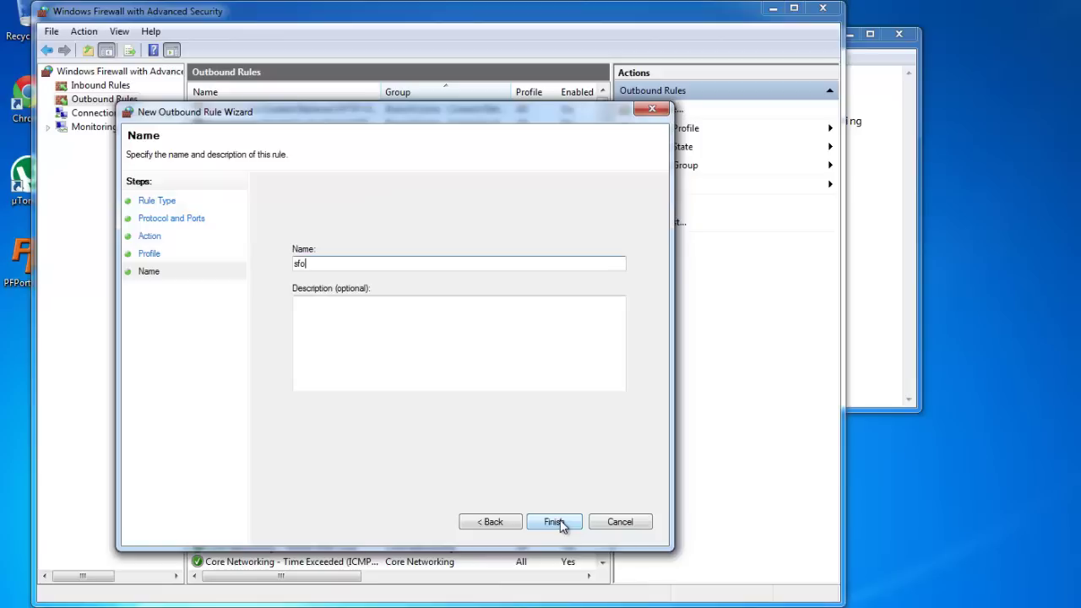
click(555, 522)
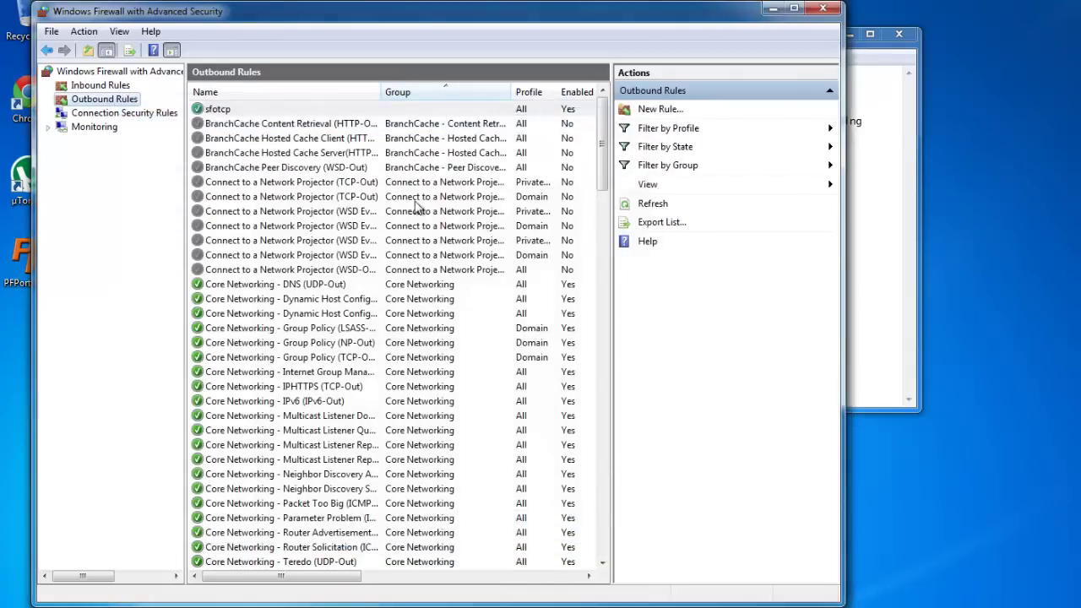
Start a second outbound firewall rule of type Port for UDP with the specific remote port 1626.
click(671, 111)
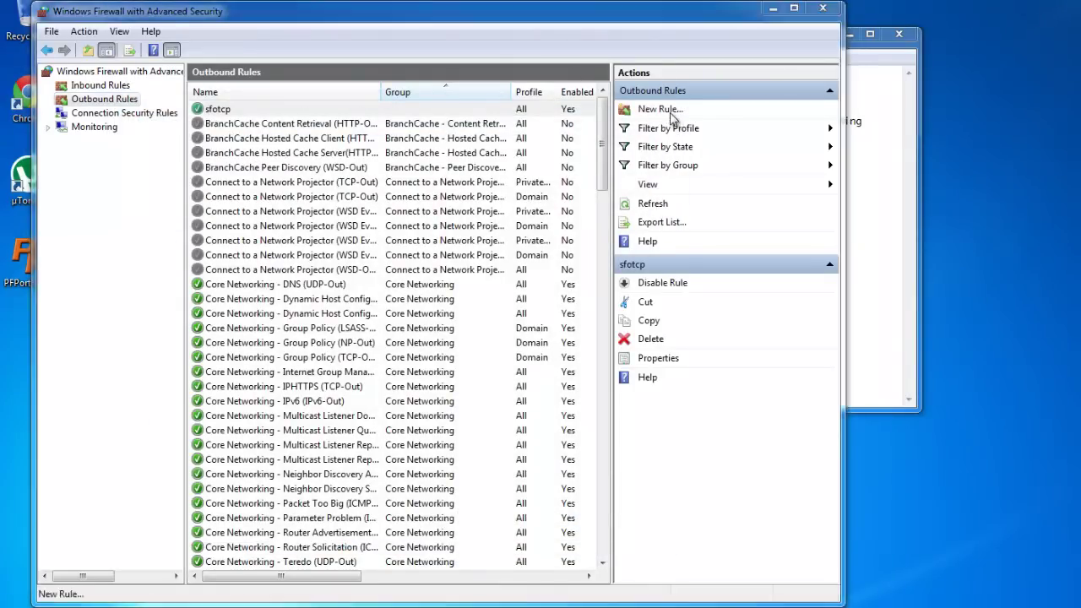
click(300, 291)
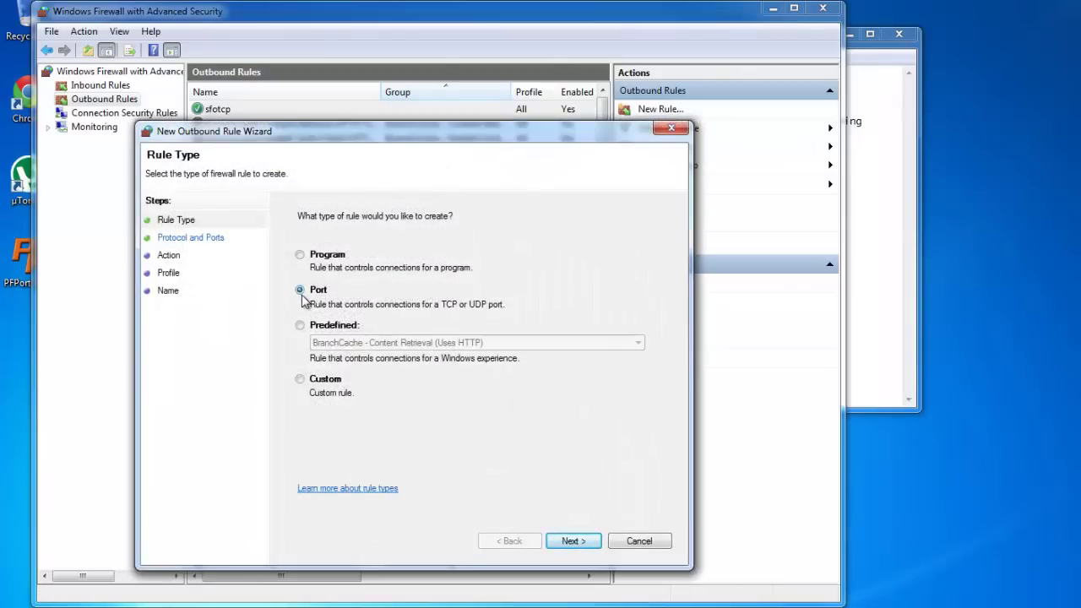
click(568, 541)
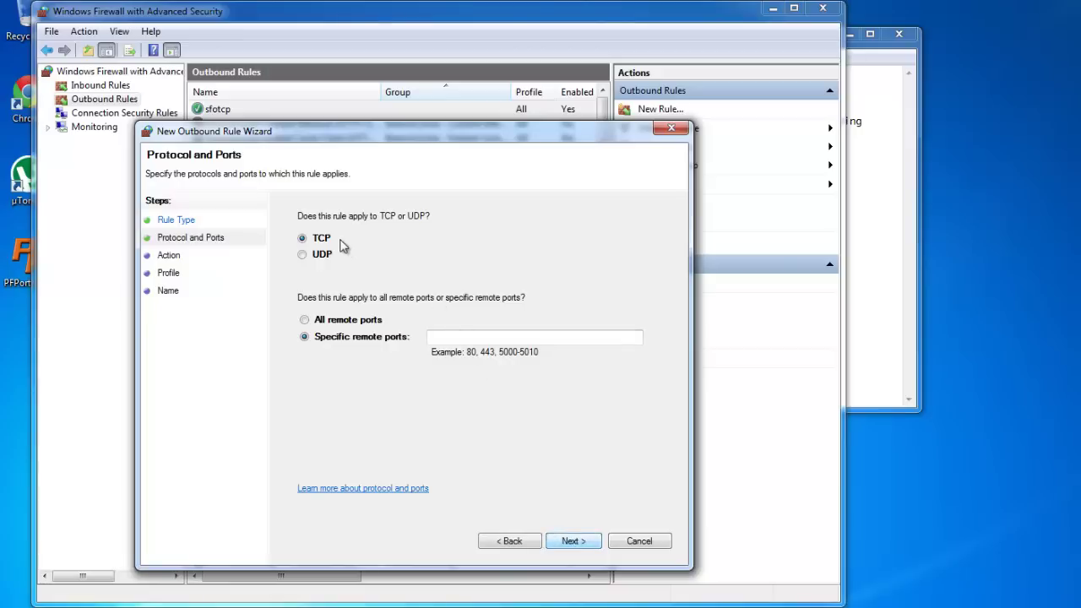
click(303, 254)
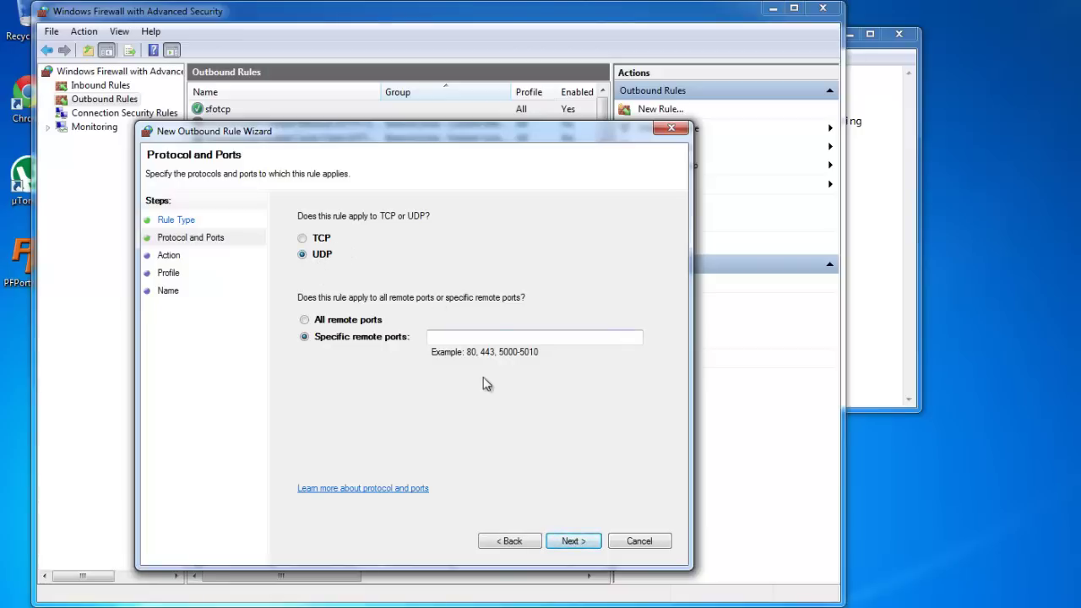
click(491, 336)
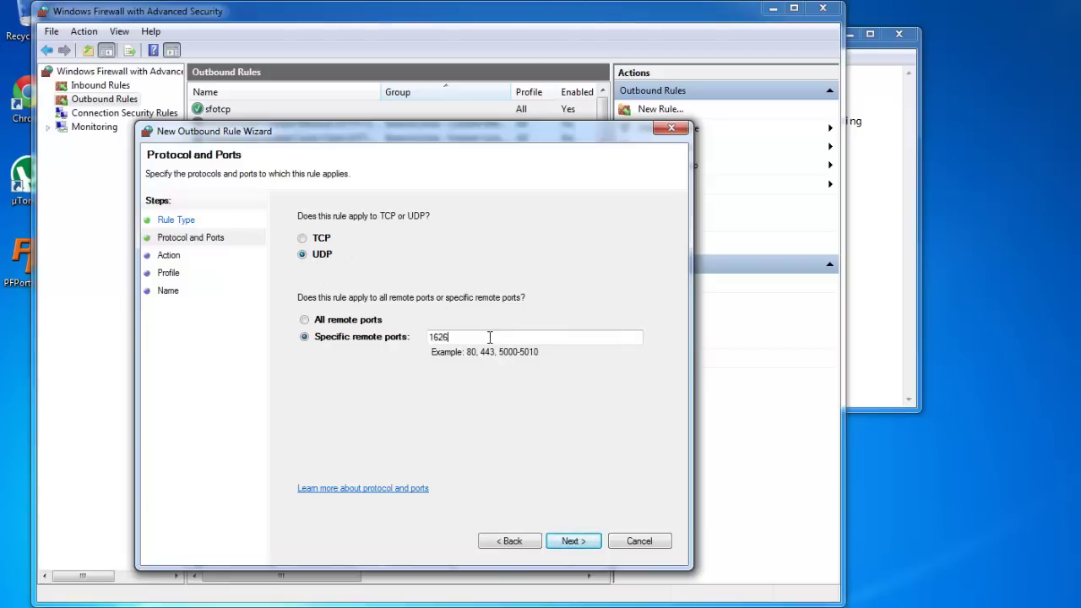
click(569, 543)
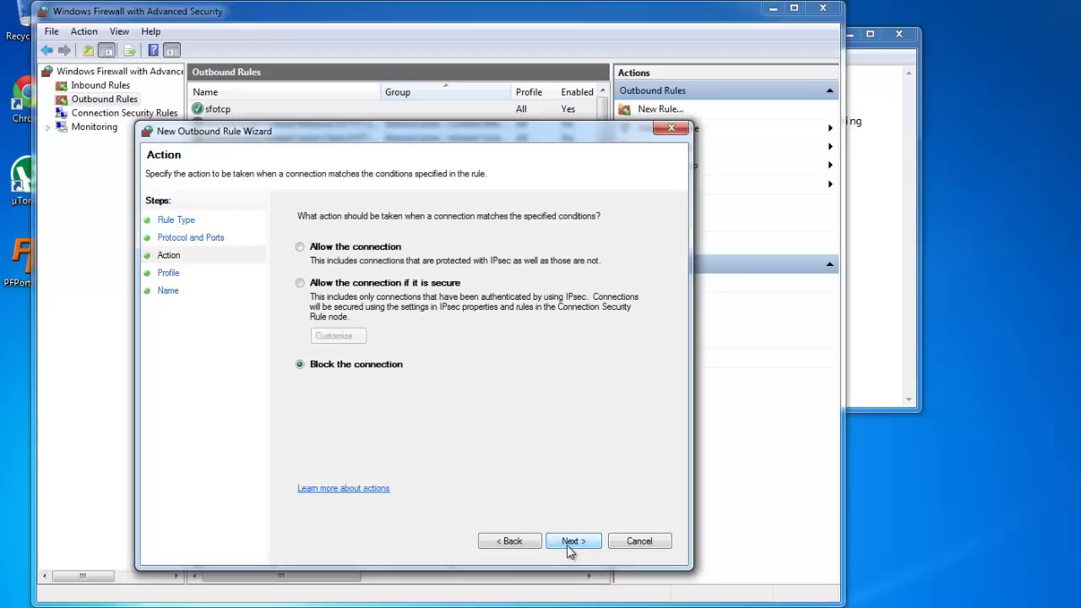
Allow the connection on the default profiles and finish the outbound rule under the name sfoudp.
click(366, 249)
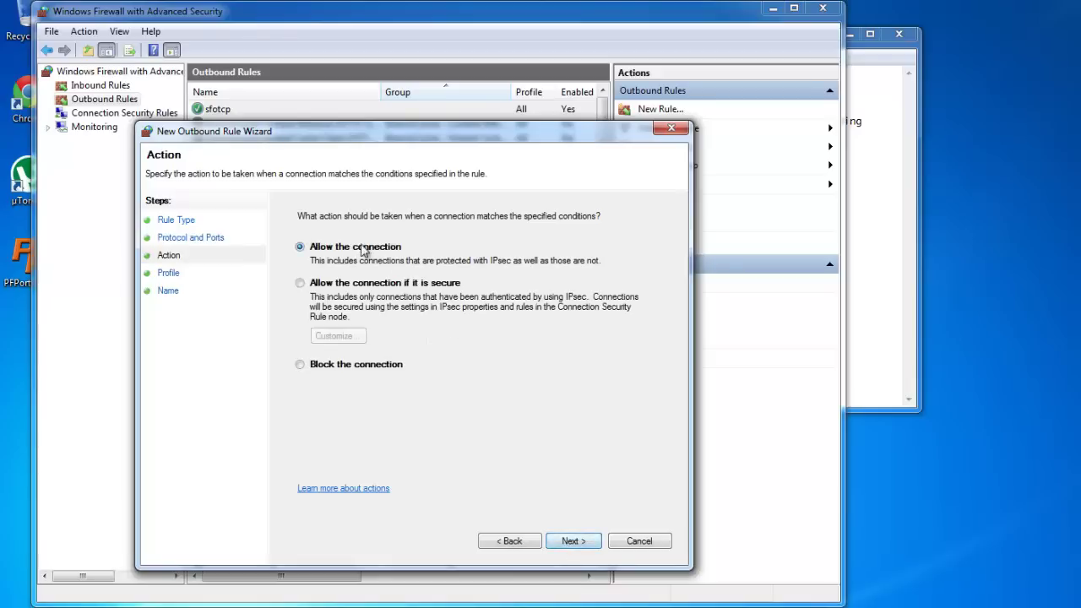
double_click(586, 546)
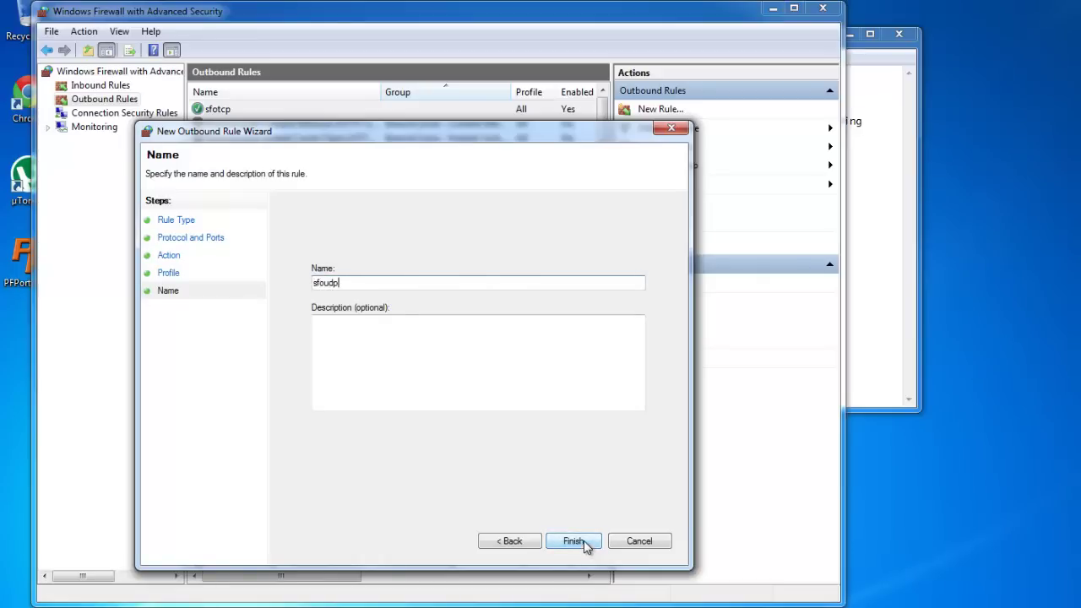
click(573, 541)
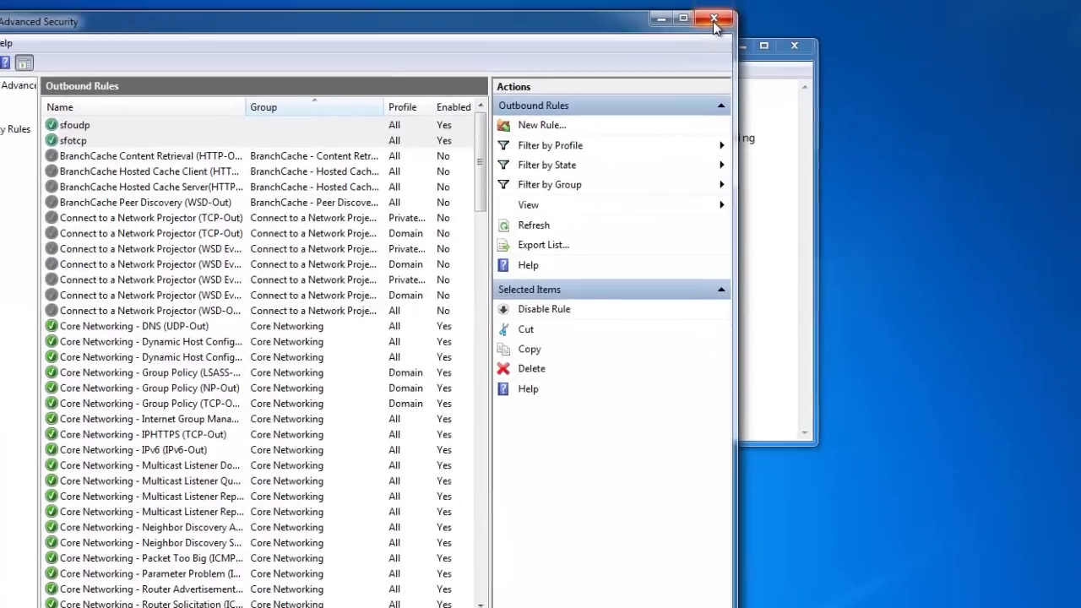
Close Windows Firewall with Advanced Security and highlight the step about putting the local IP in SFO in the Notepad notes.
click(714, 20)
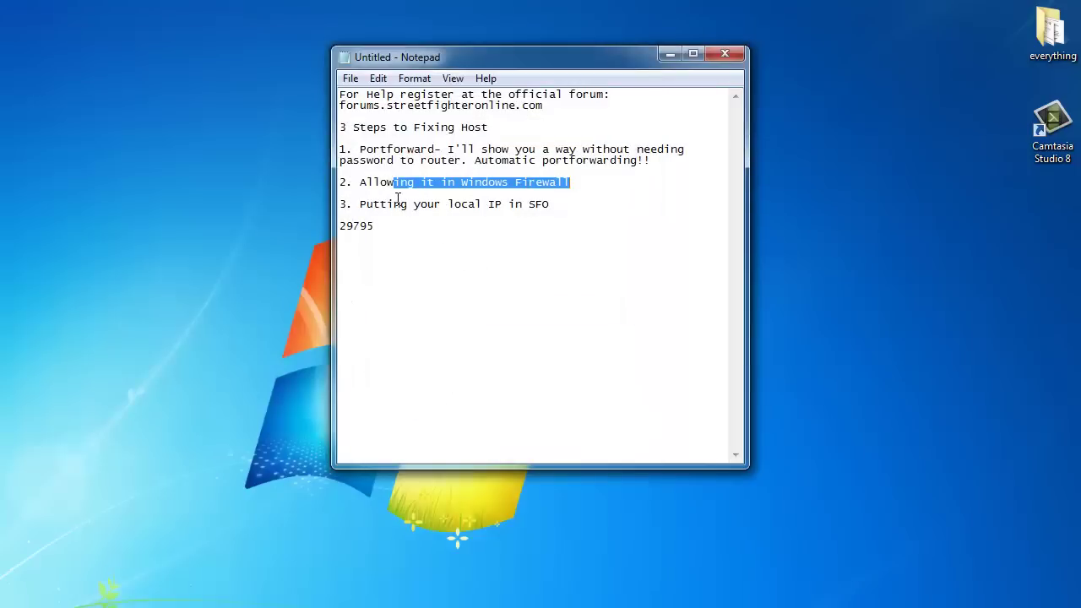
drag(394, 203, 579, 204)
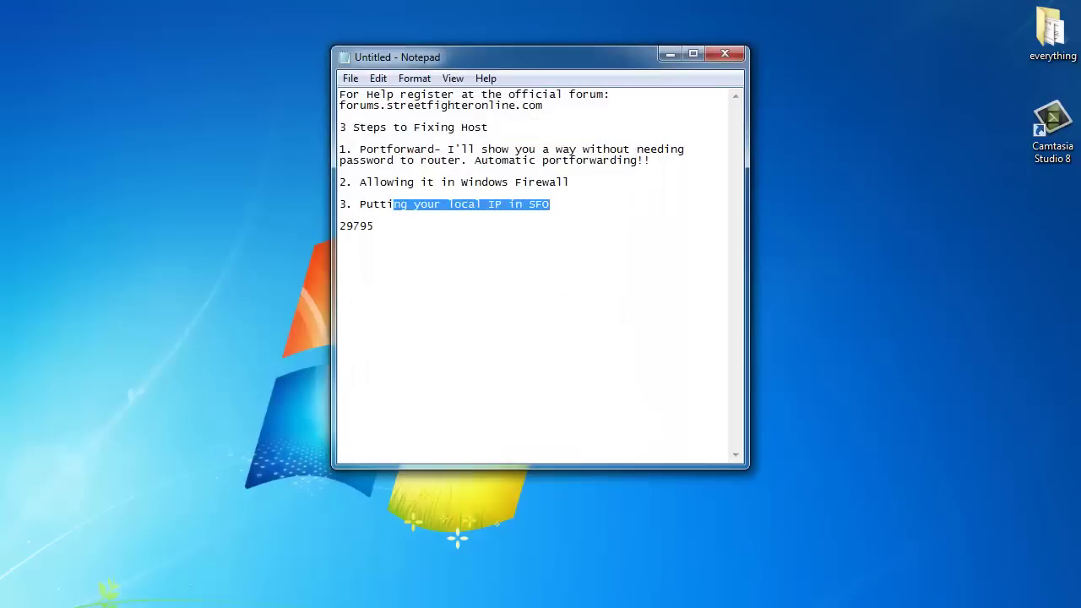
key(super)
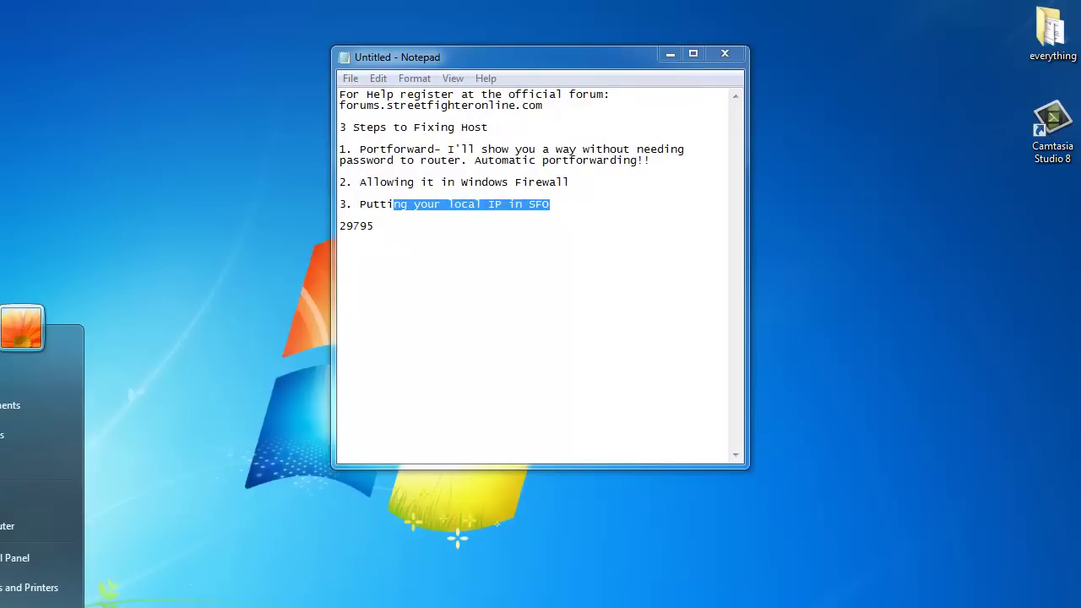
text(cmd)
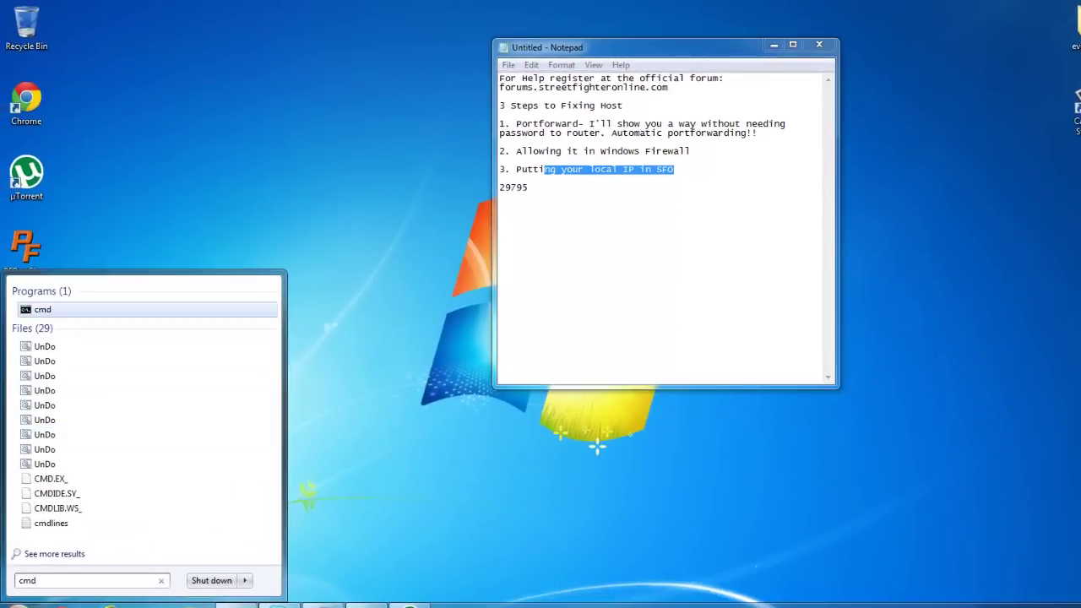
click(17, 606)
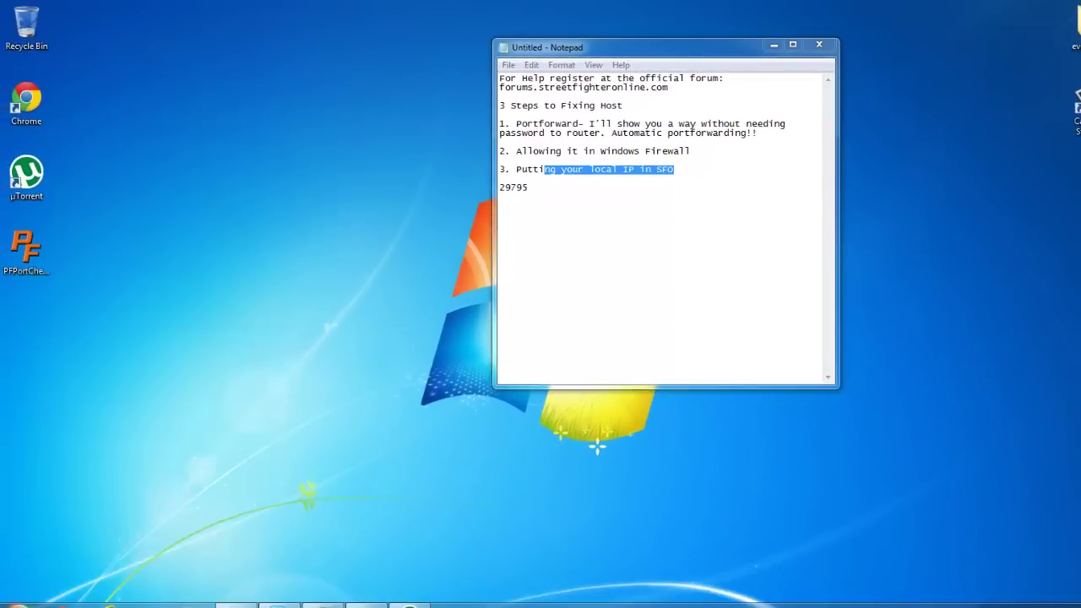
Search Windows for "cmd", open the Command Prompt and run ipconfig to list the network addresses.
click(17, 606)
click(41, 582)
text(cmd)
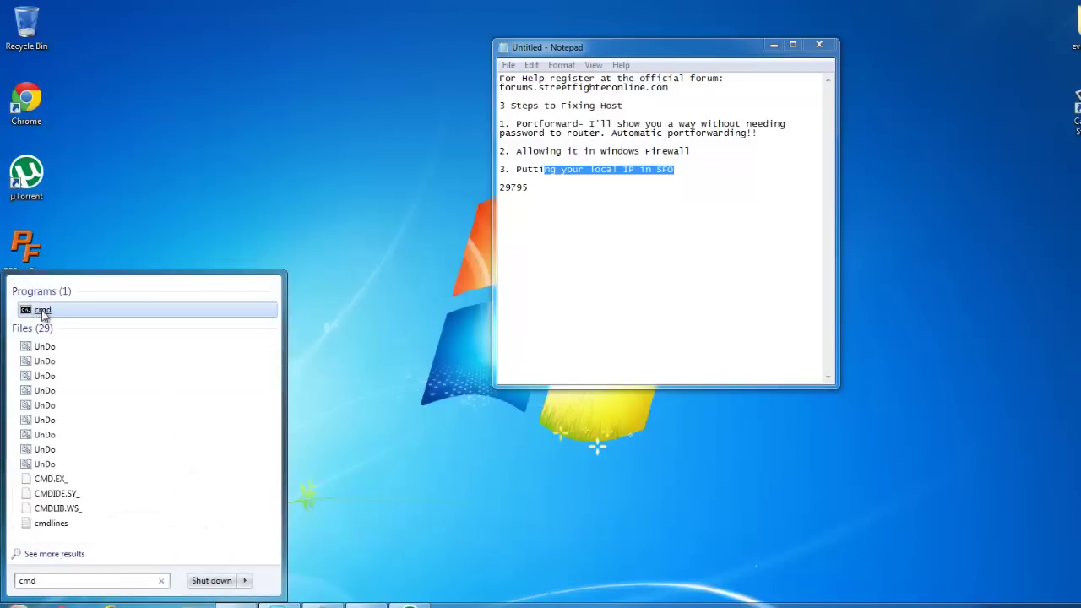
click(42, 311)
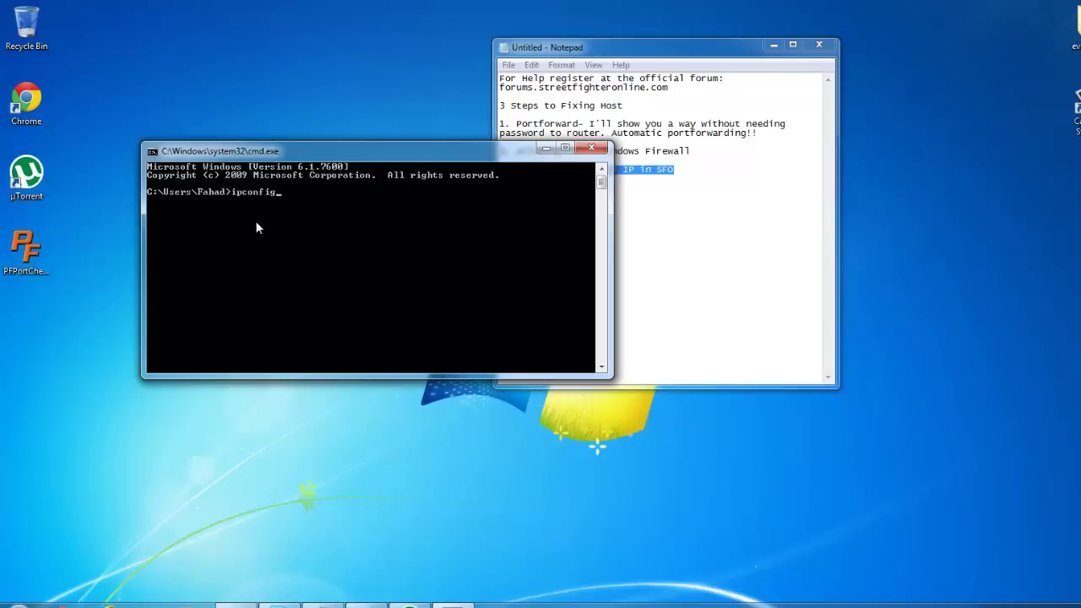
key(Return)
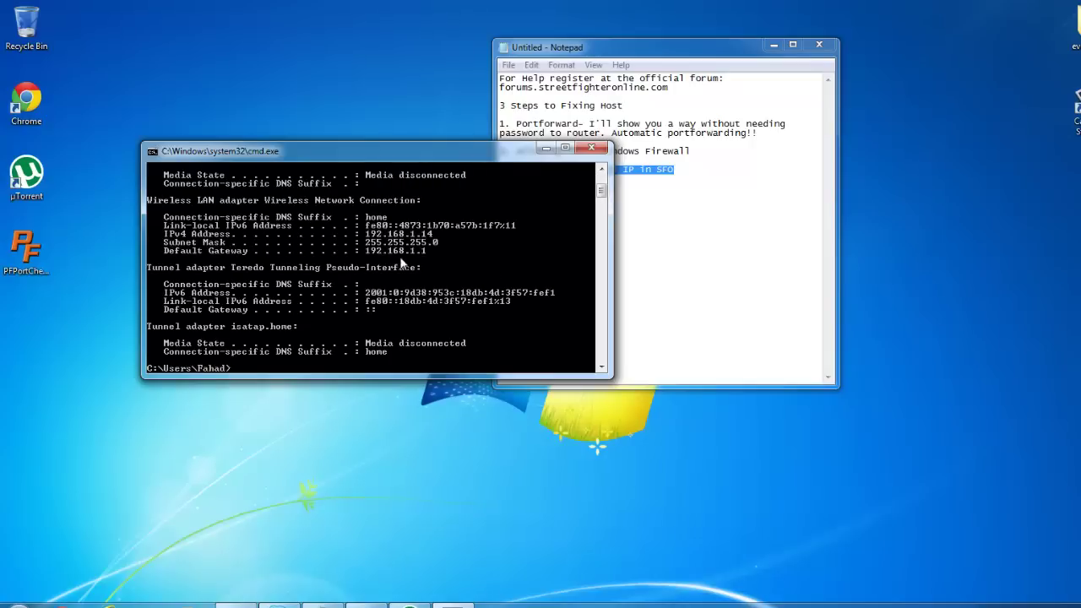
Note the wireless adapter's IPv4 address 192.168.1.14 below 29795 in the Notepad notes and close the Command Prompt.
drag(452, 153, 326, 18)
click(591, 186)
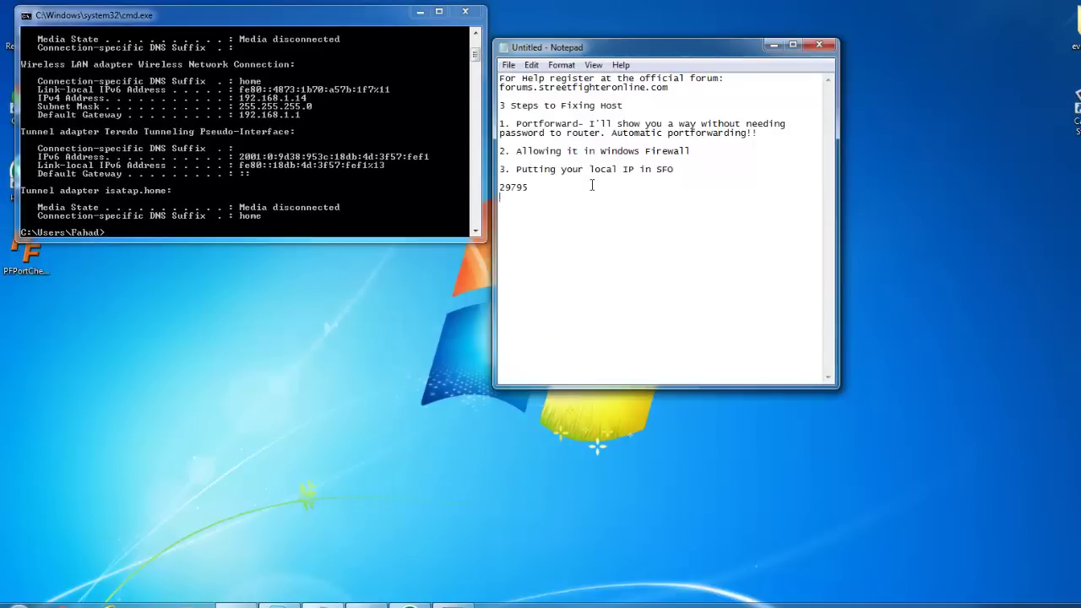
text(192.168.1.14)
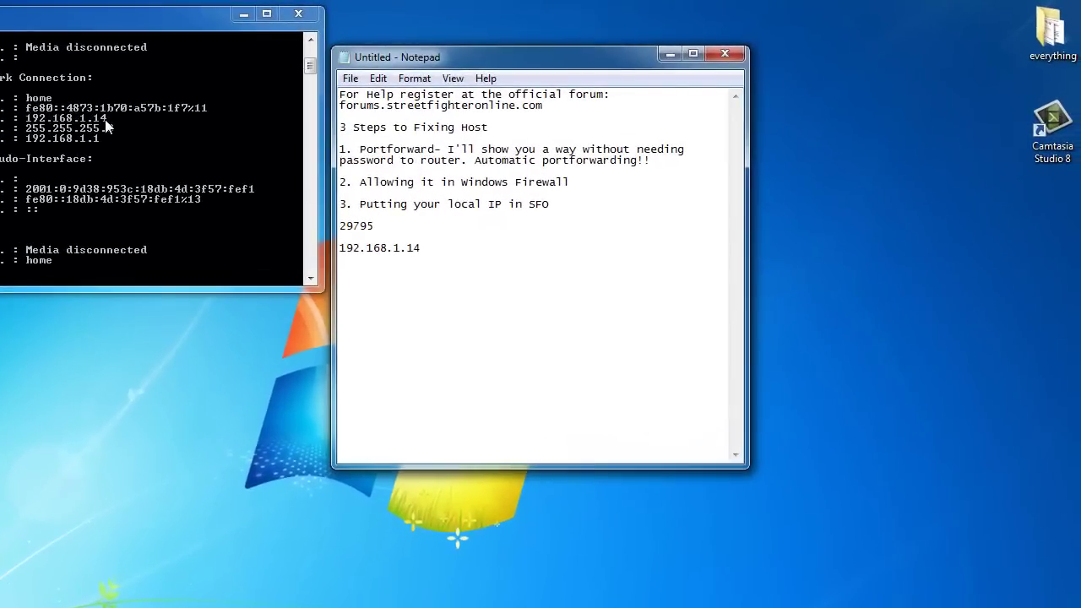
click(304, 17)
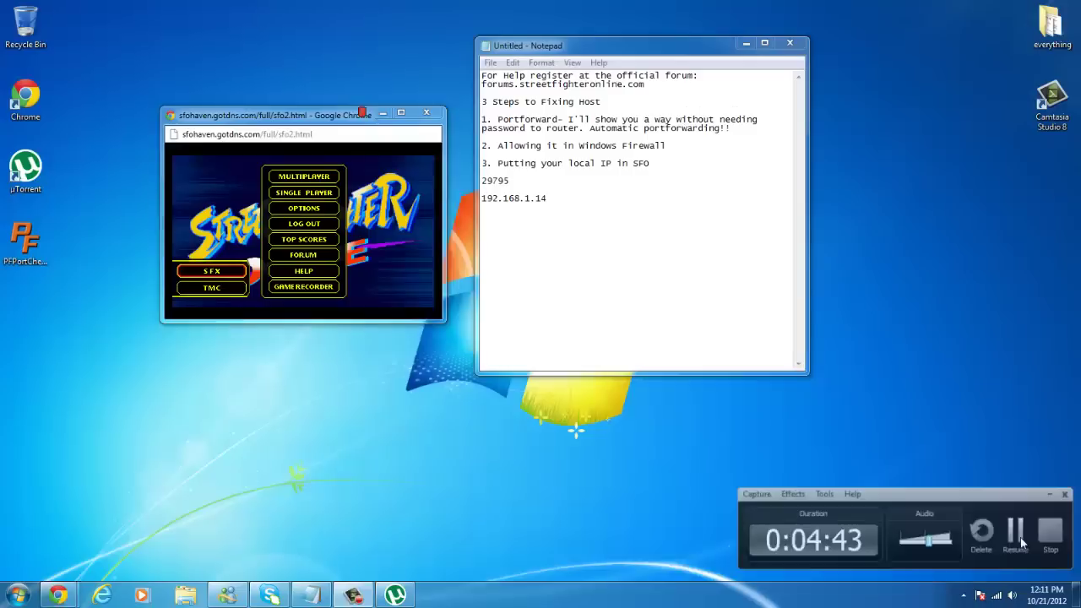
Open the game's network options and enter 192.168.1.14 as the local IP after trying AUTO in that field.
click(1015, 531)
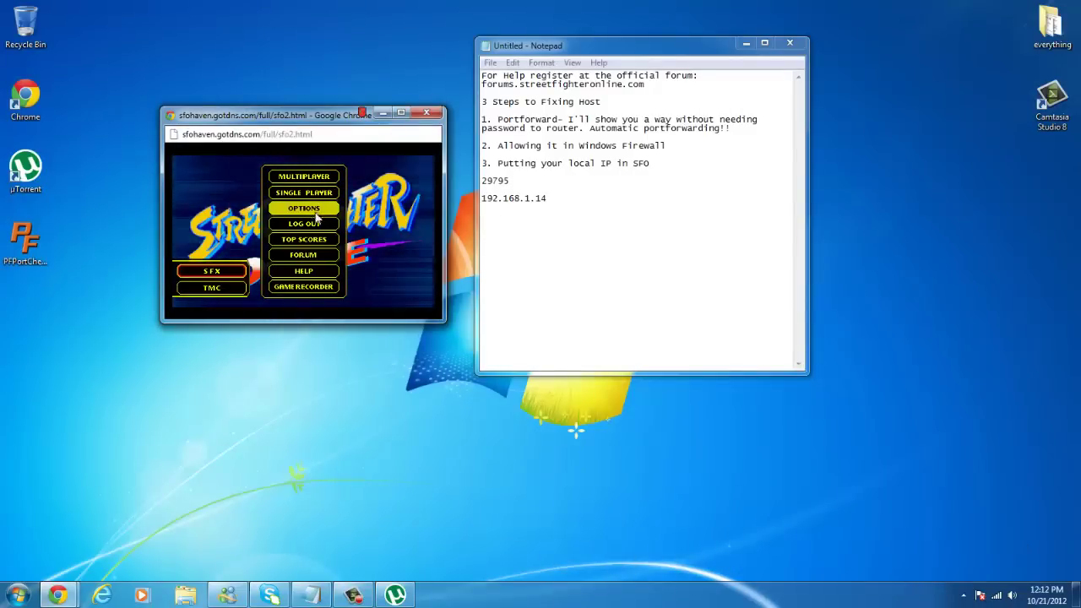
click(313, 210)
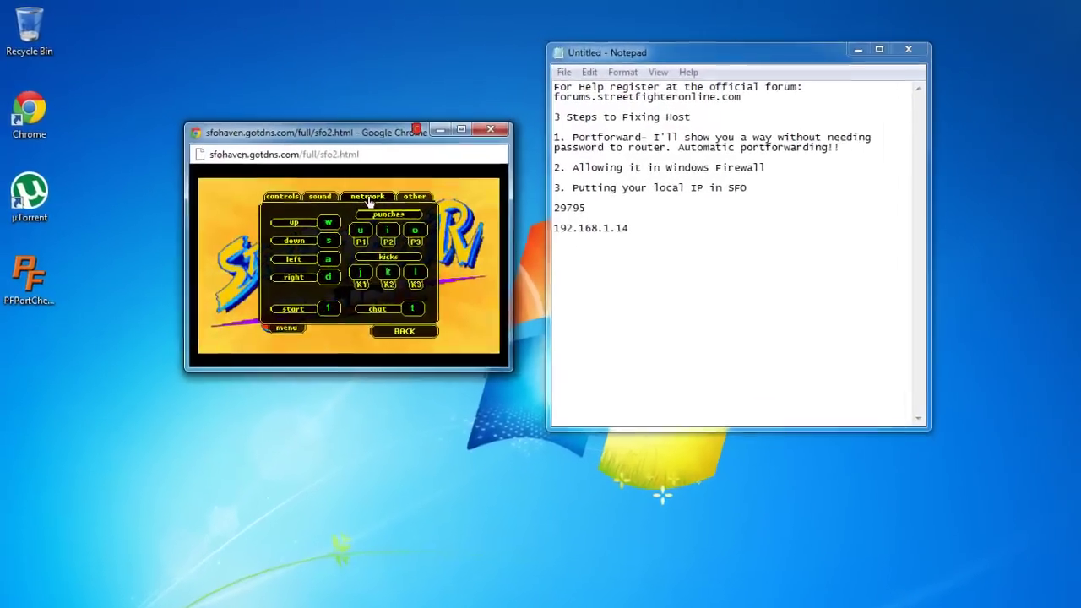
click(329, 175)
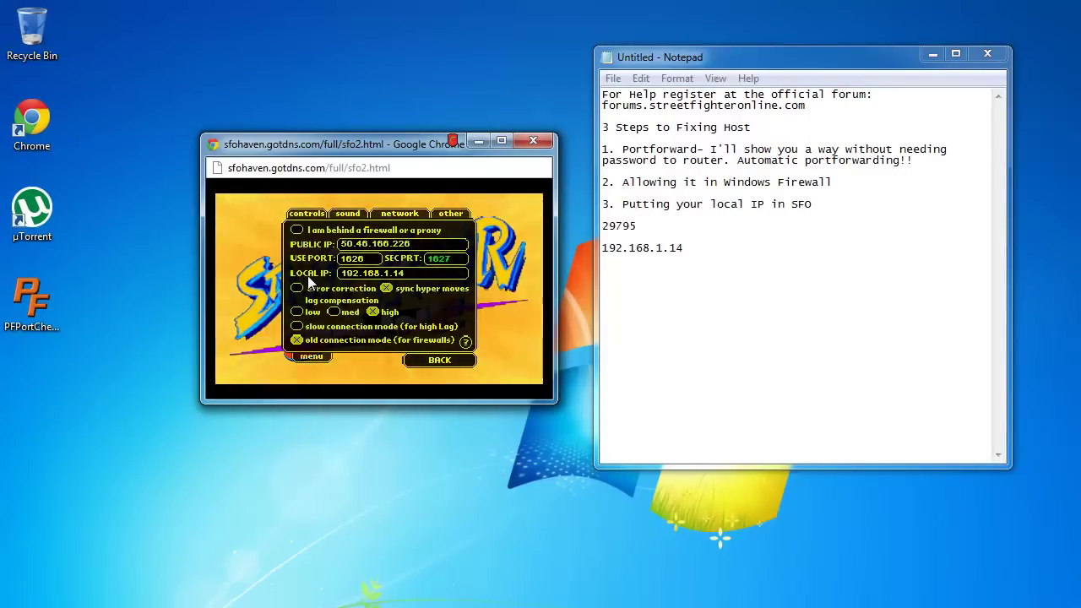
drag(412, 273, 310, 276)
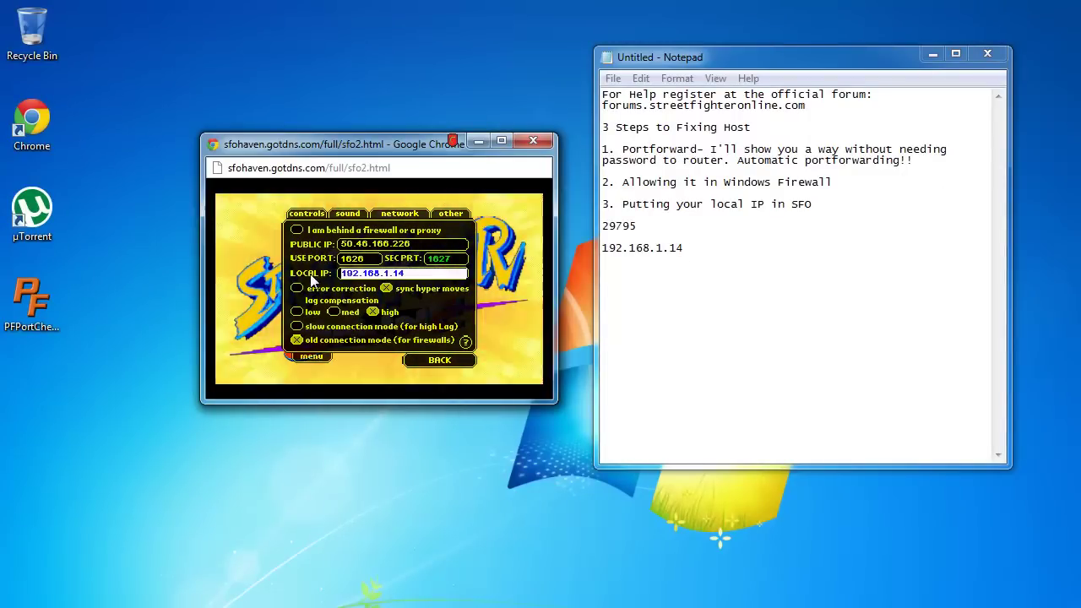
text(AUTO)
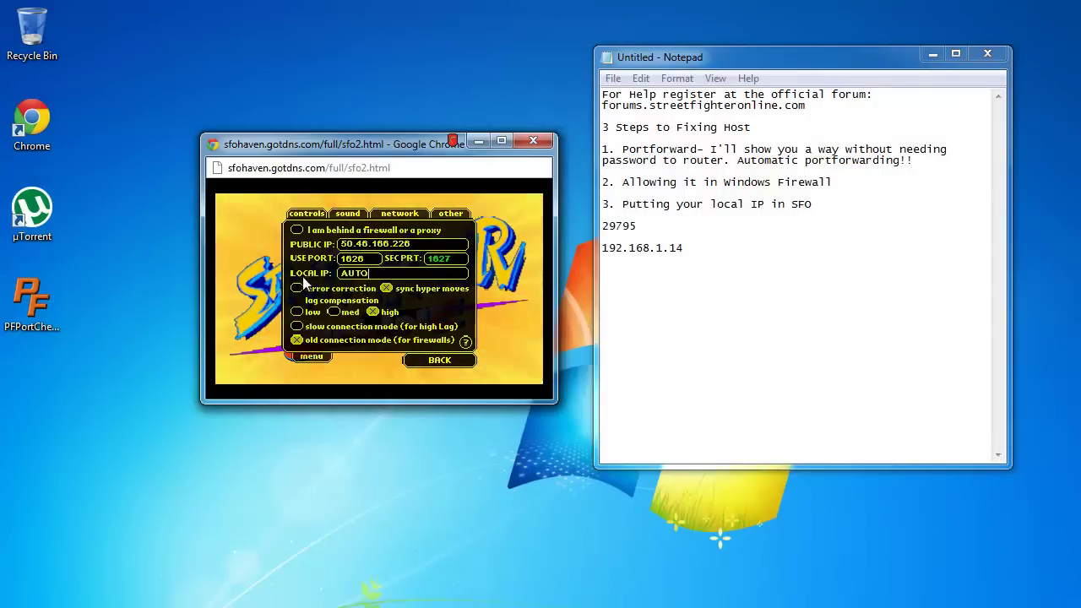
key(BackSpace)
key(BackSpace)
key(BackSpace)
key(BackSpace)
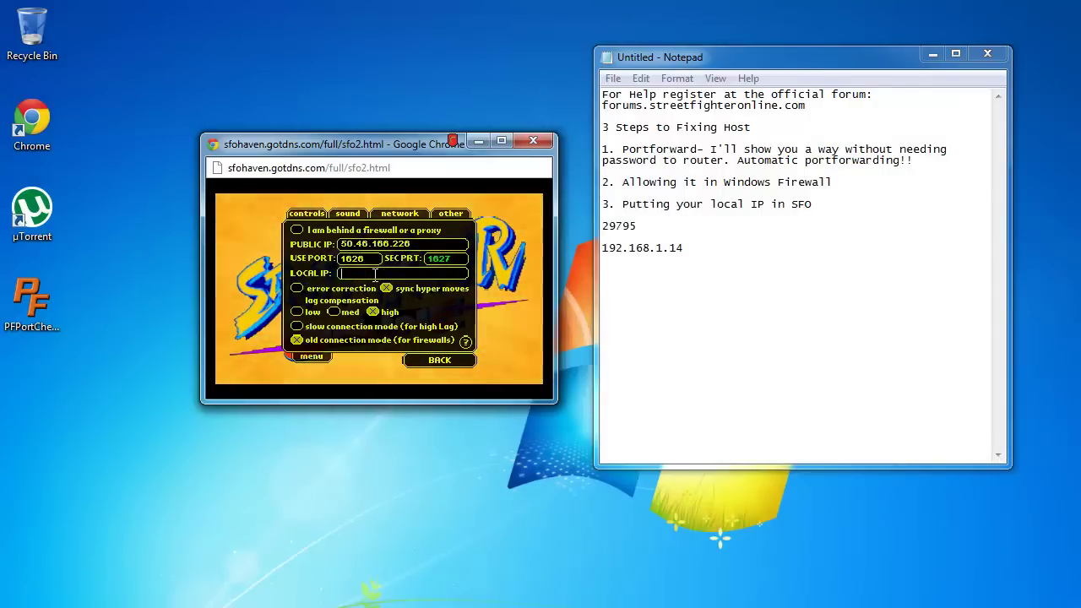
text(192.168.1.14)
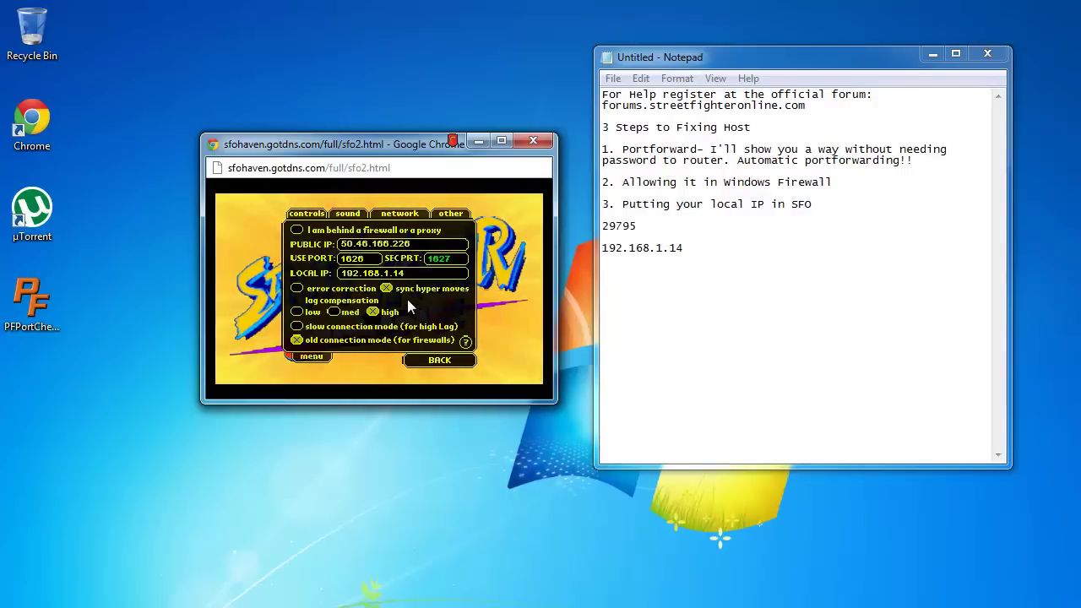
Search Windows for "cmd" and run ipconfig again in the Command Prompt to look up the local IP address.
key(super)
text(cmd)
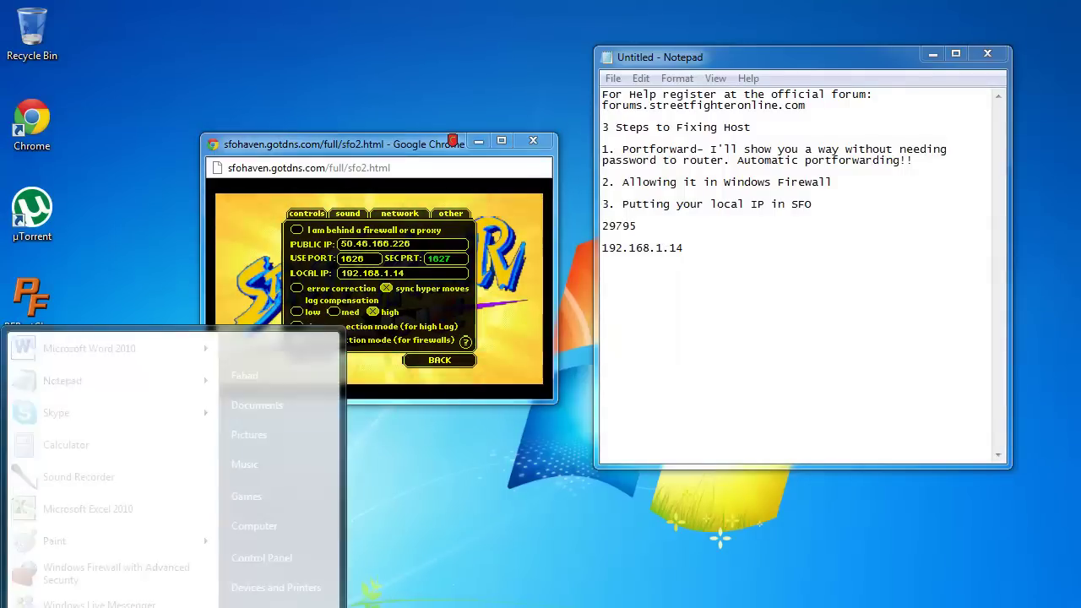
key(Return)
text(ipconfig)
key(Return)
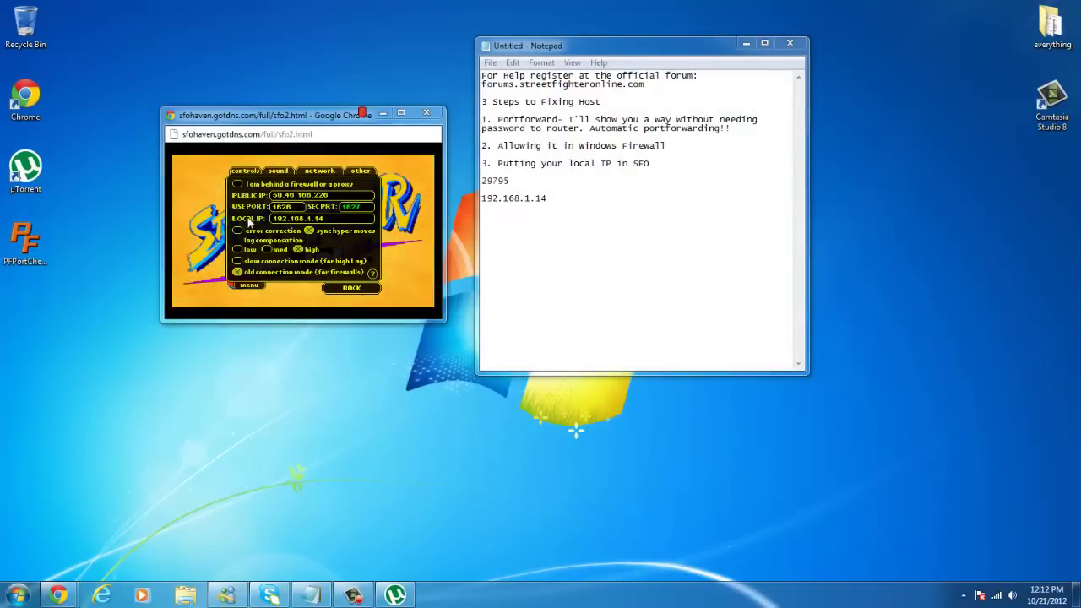
Return to the game's main menu, switch to µTorrent and open its connection preferences.
click(374, 289)
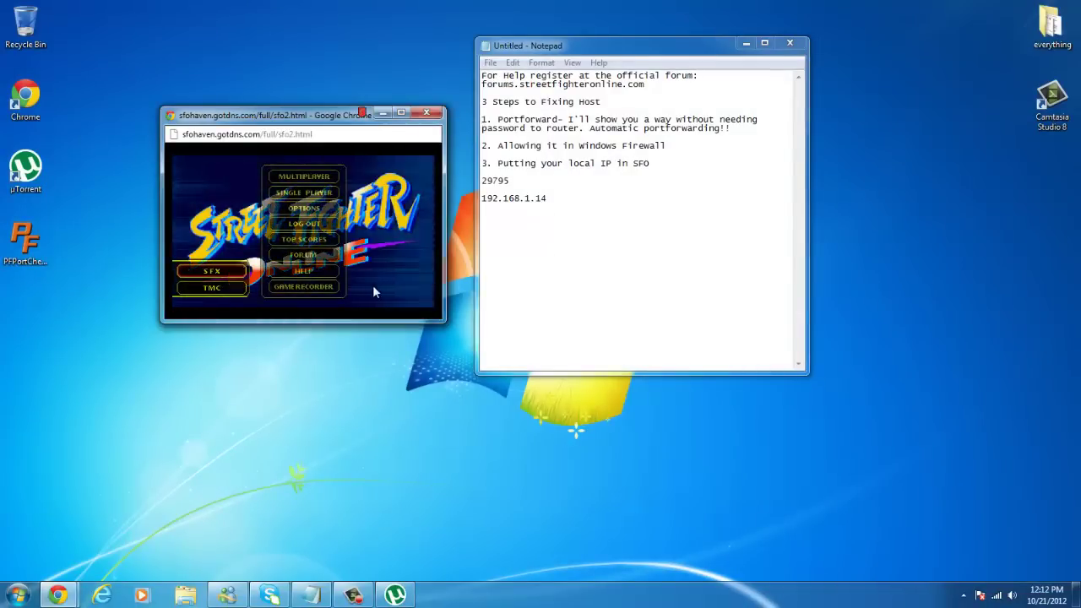
click(406, 594)
click(408, 594)
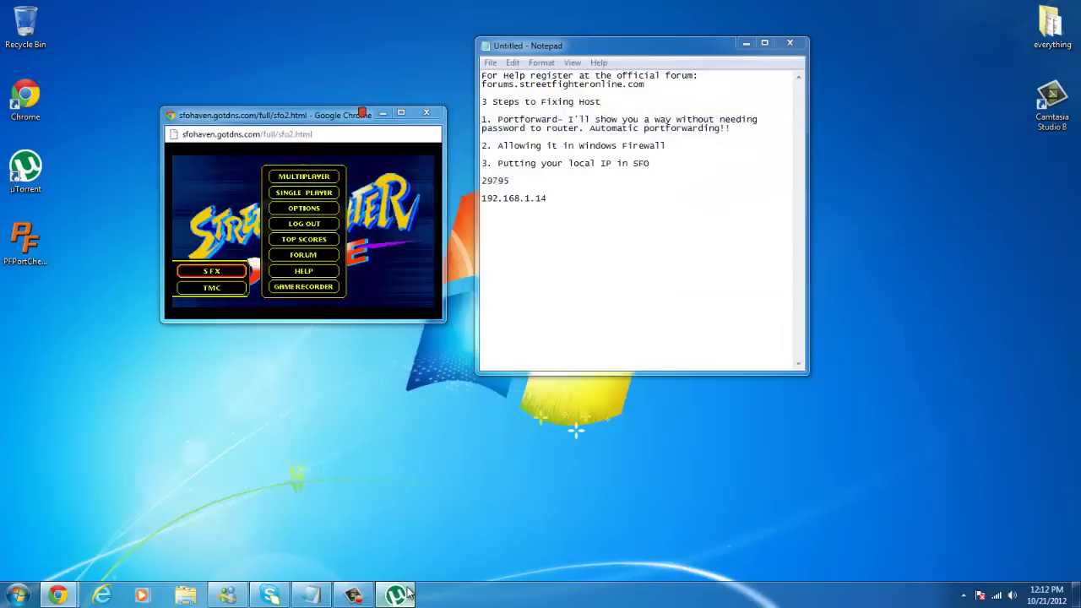
click(407, 593)
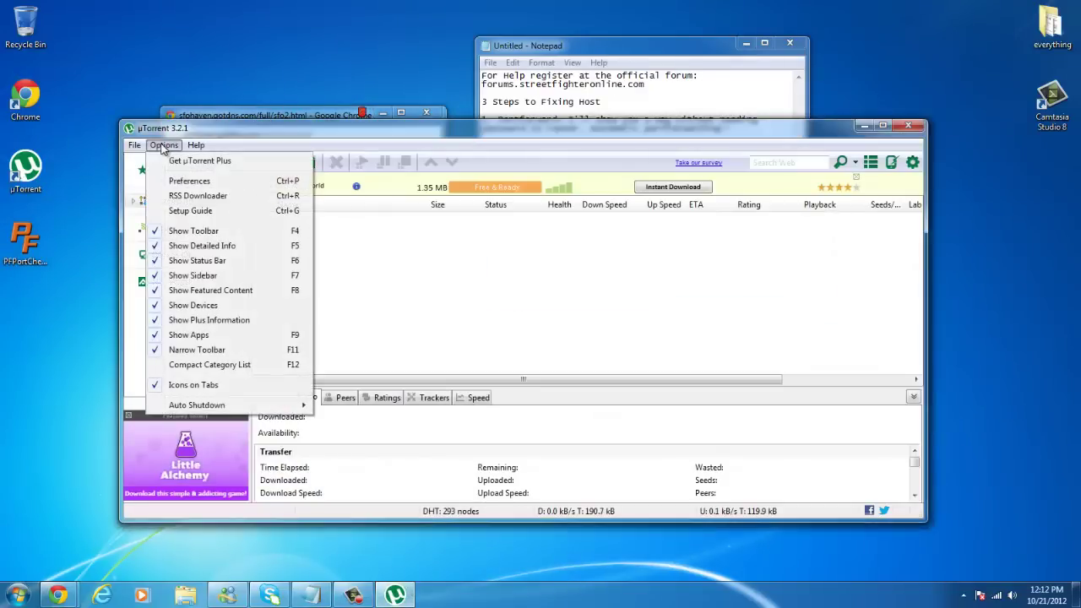
click(163, 145)
click(182, 184)
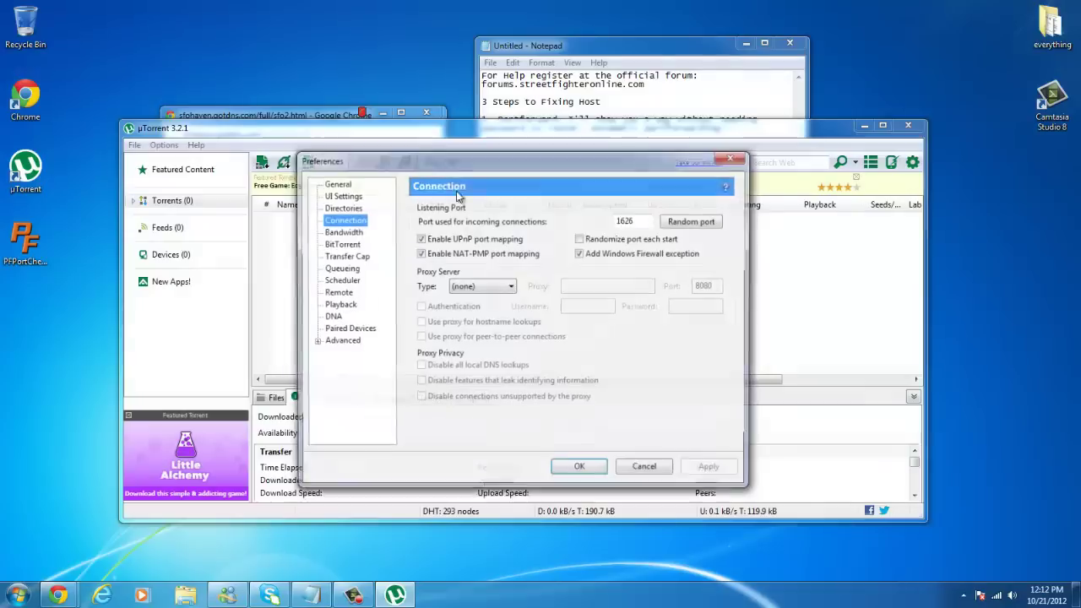
Set the port for incoming connections back to the 29795 noted in Notepad, then apply and close the preferences.
click(614, 46)
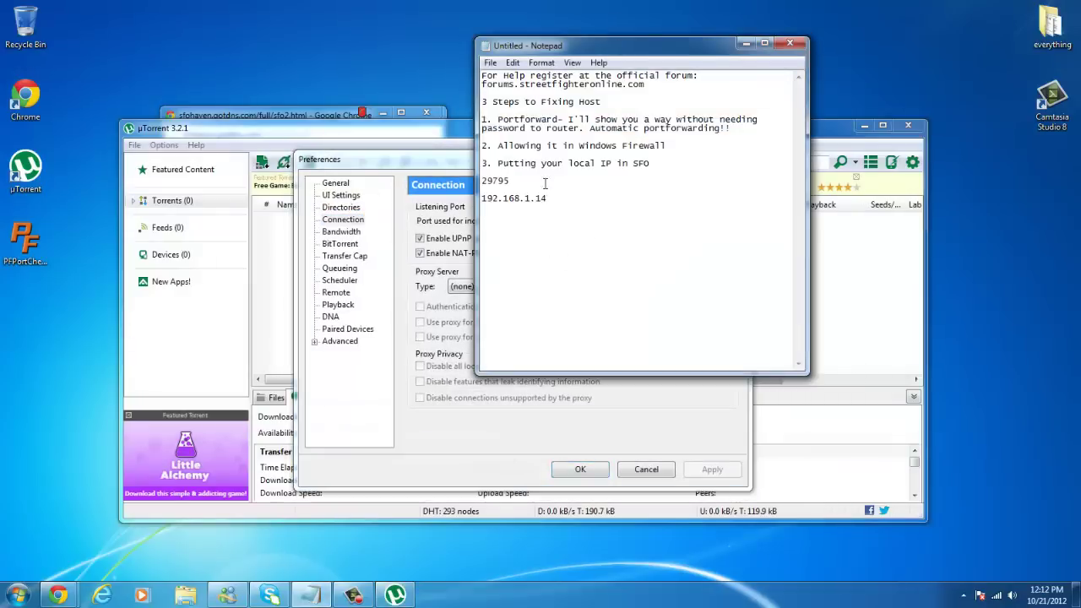
drag(511, 181, 477, 181)
click(428, 173)
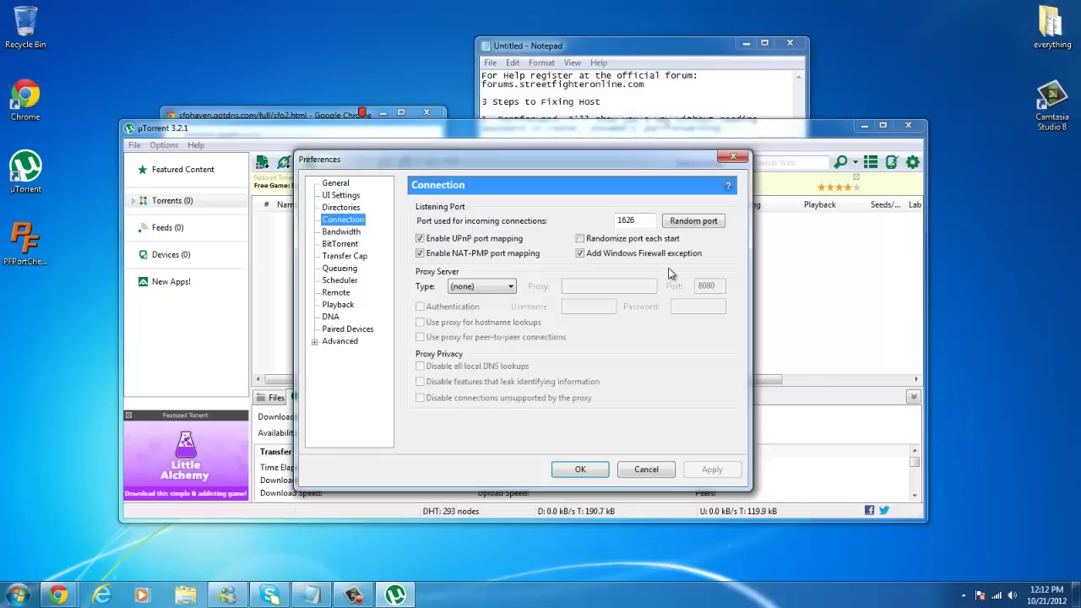
click(643, 218)
key(BackSpace)
key(BackSpace)
key(BackSpace)
key(BackSpace)
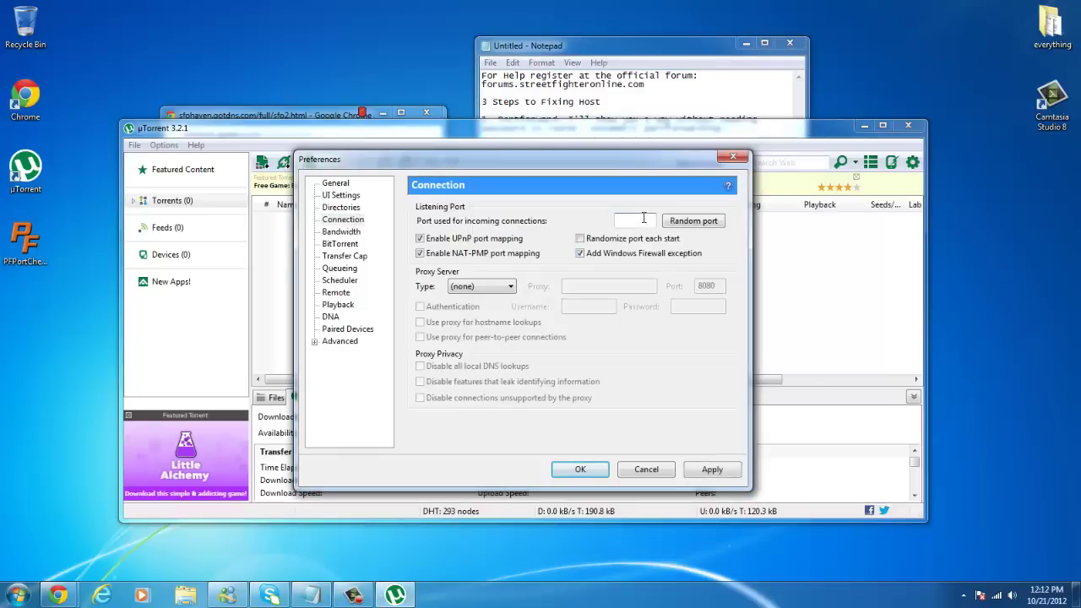
click(712, 469)
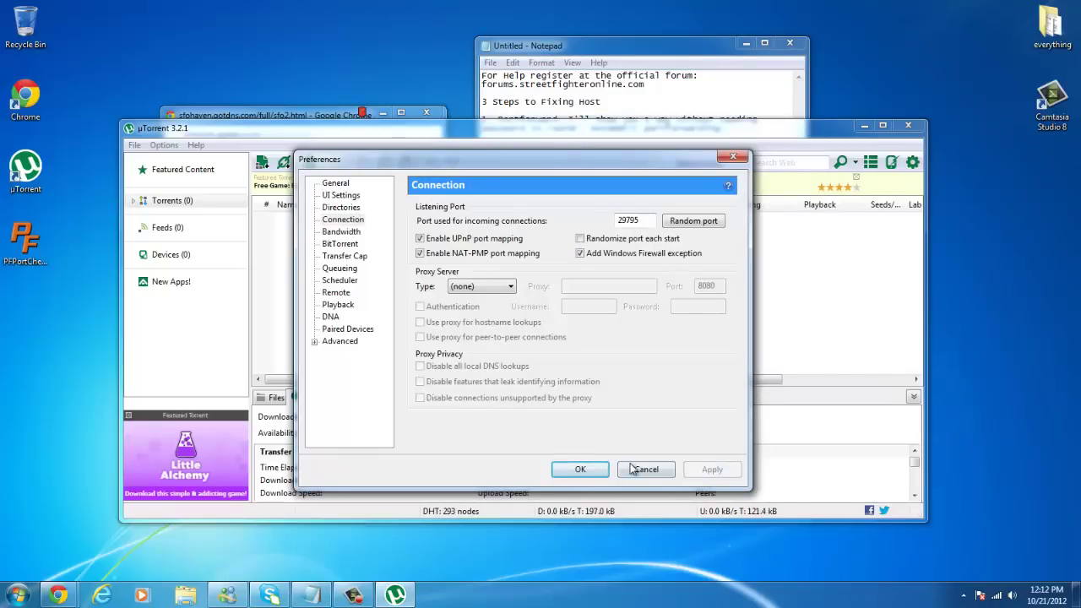
click(580, 470)
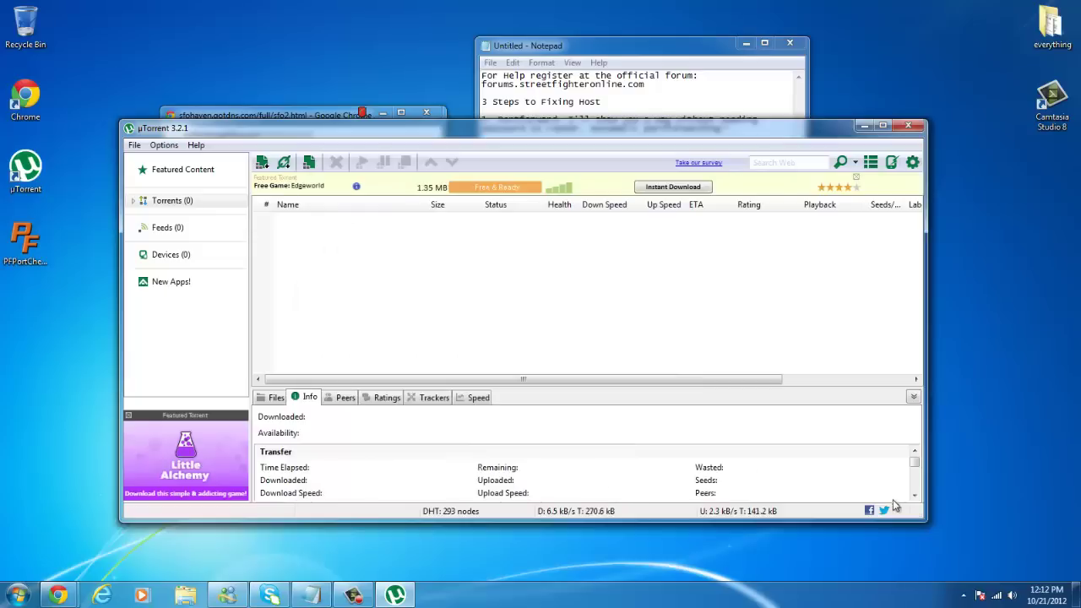
Exit µTorrent completely and confirm the exit.
click(960, 596)
right_click(962, 528)
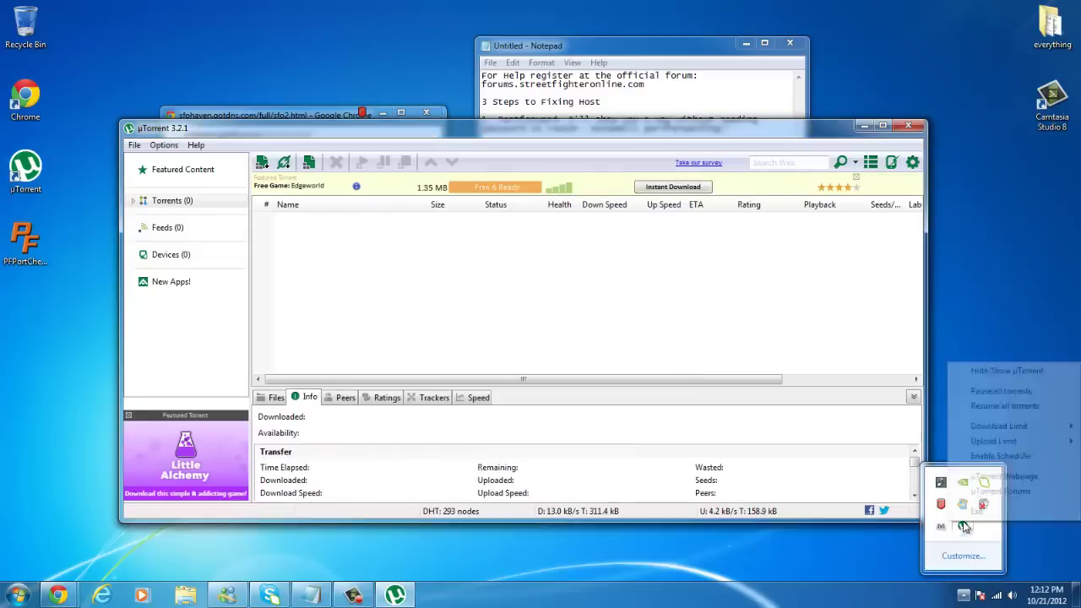
click(968, 512)
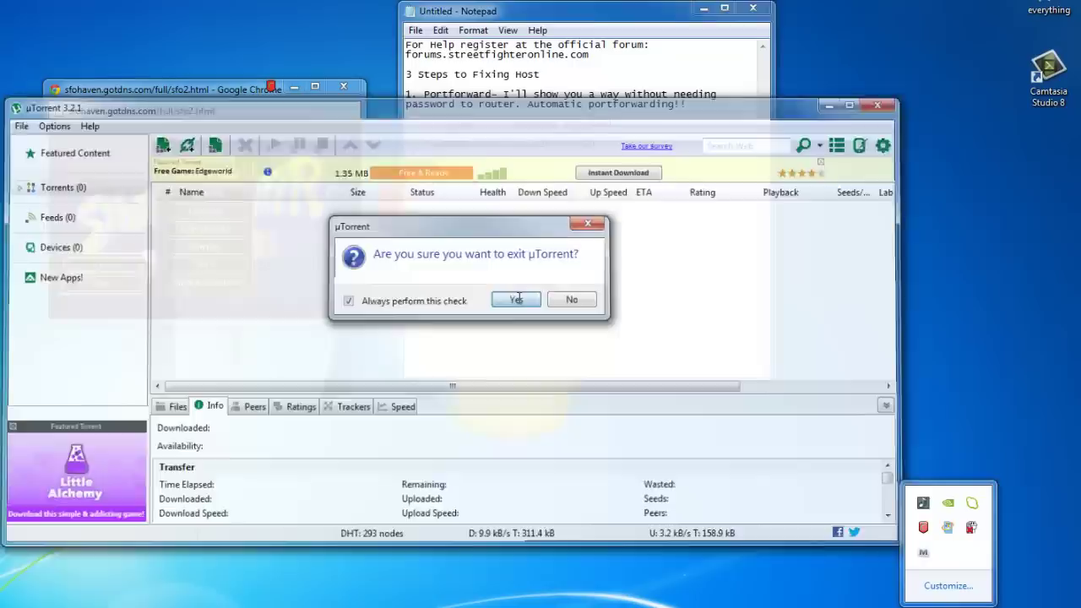
click(578, 301)
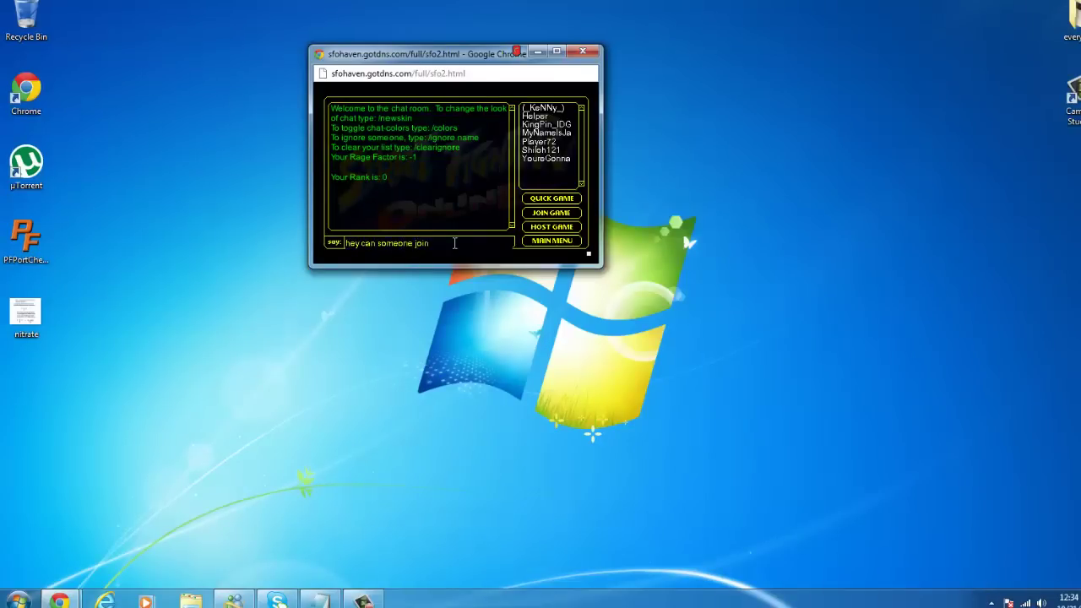
Send the chat messages "hey can someone join me" and "i'm testing if my host works now" in the game's chat room.
key(Return)
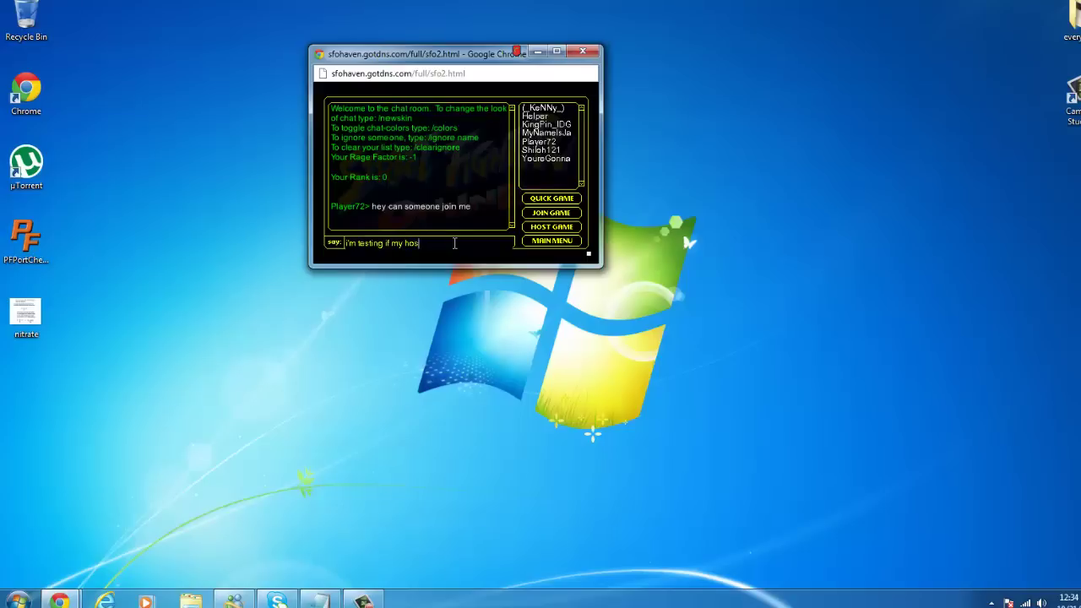
text(i'm testing if my host works now)
key(Return)
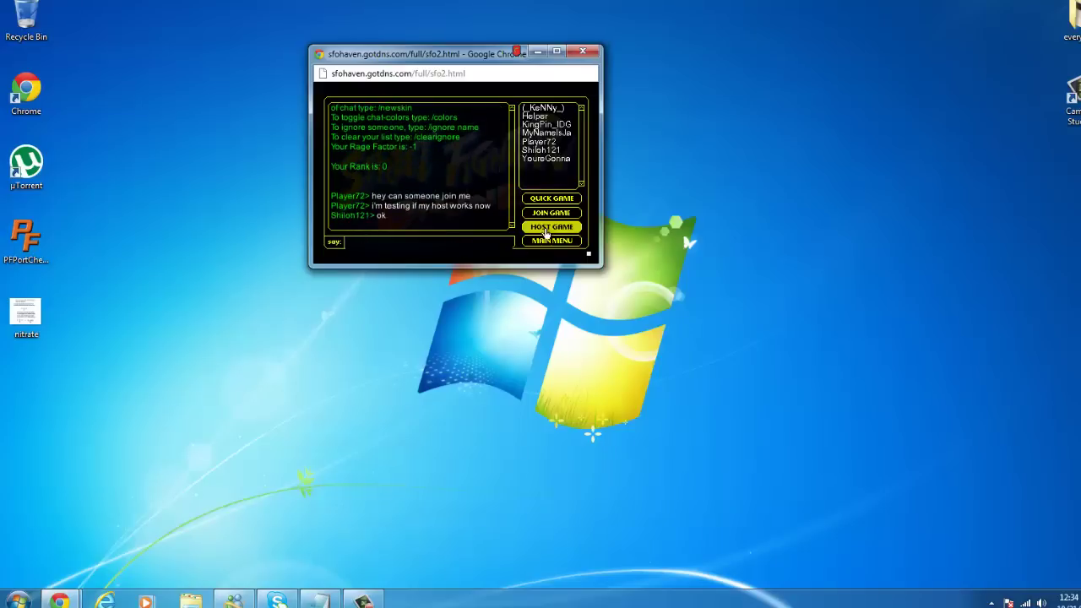
Host a new multiplayer game with the default game description.
click(545, 228)
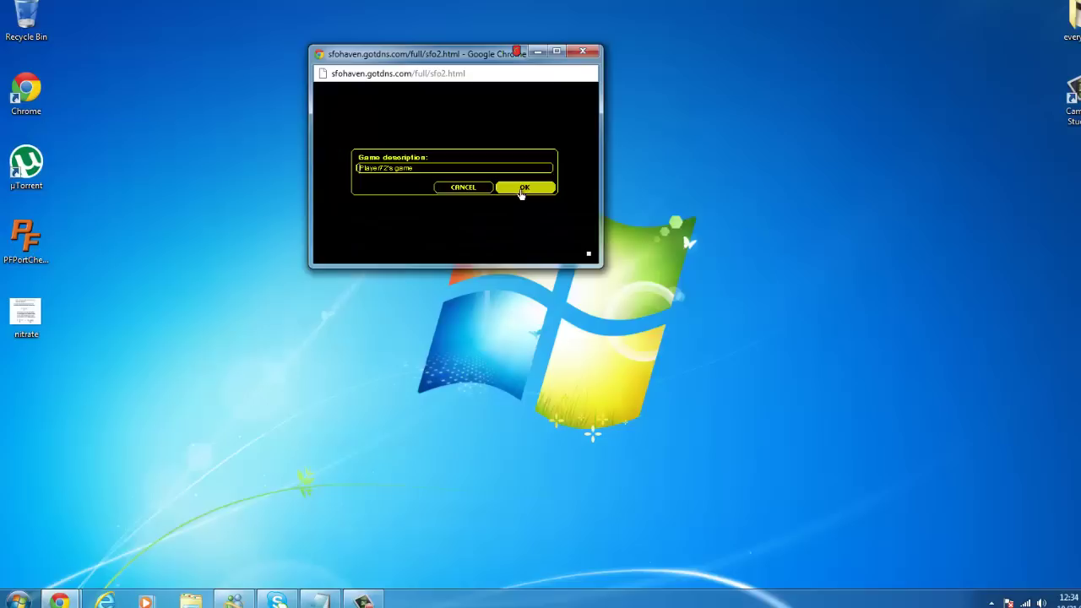
click(520, 193)
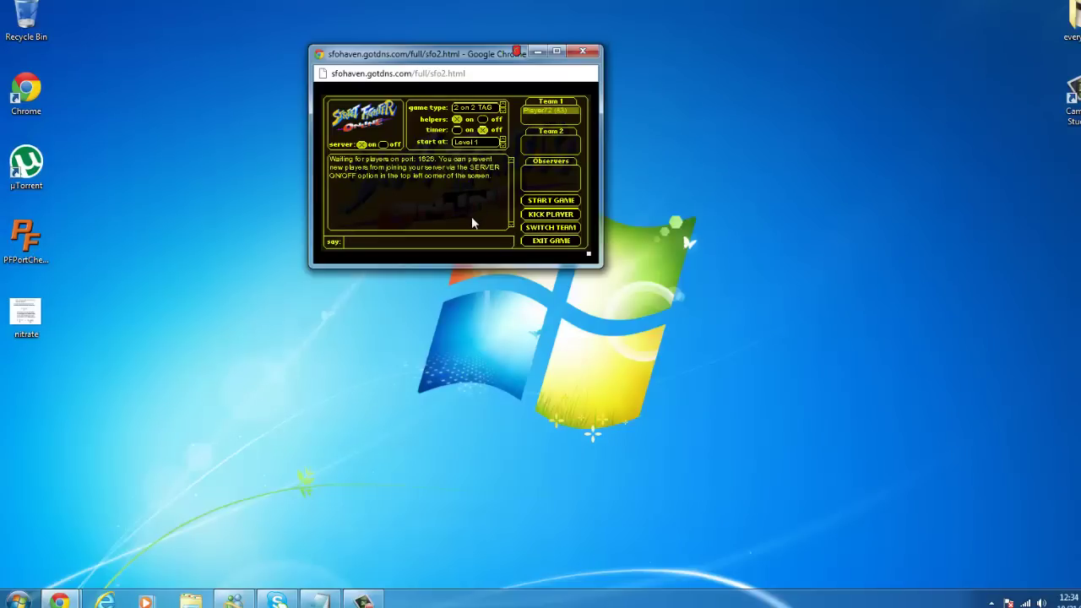